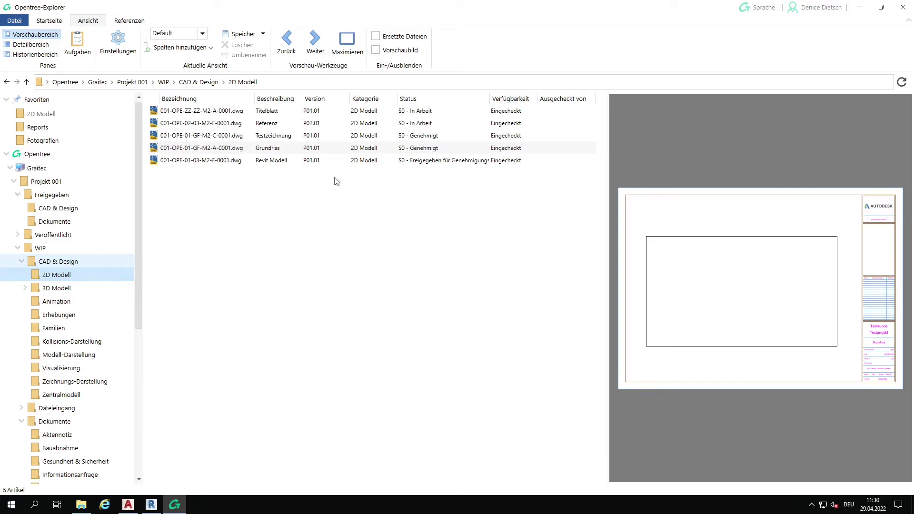
# Release the Testzeichnung drawing 001-OPE-01-GF-M2-C-0001.dwg in the WIP 2D Modell folder for S3 - Überprüfung und Kommentierung
pyautogui.click(322, 137)
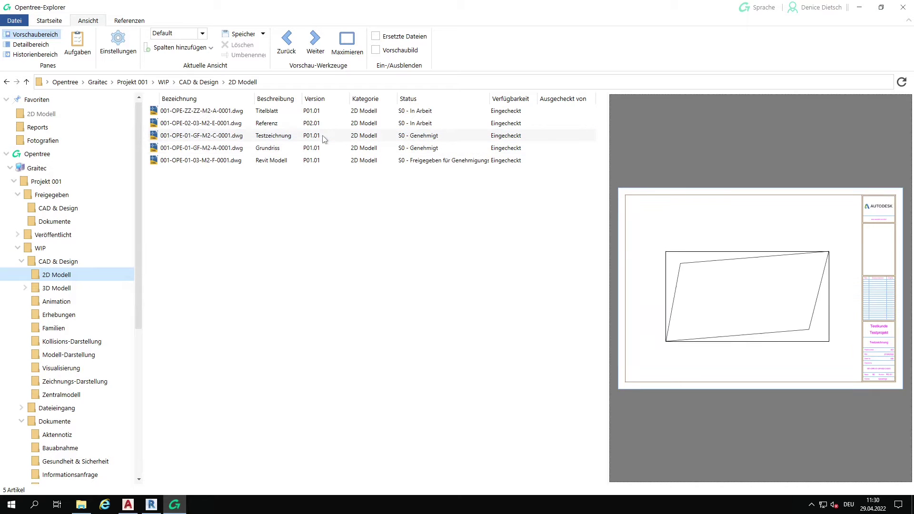
pyautogui.click(323, 138)
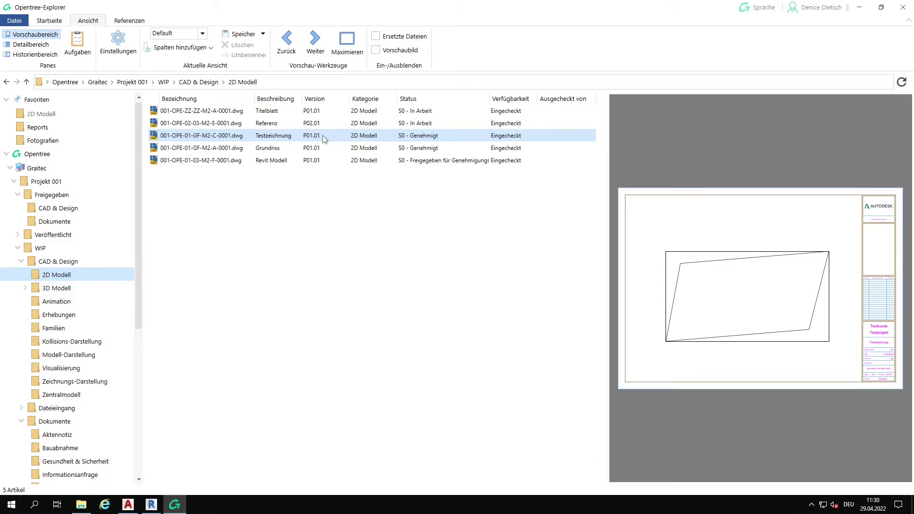
pyautogui.keyDown('ctrl'); pyautogui.click(304, 149); pyautogui.keyUp('ctrl')
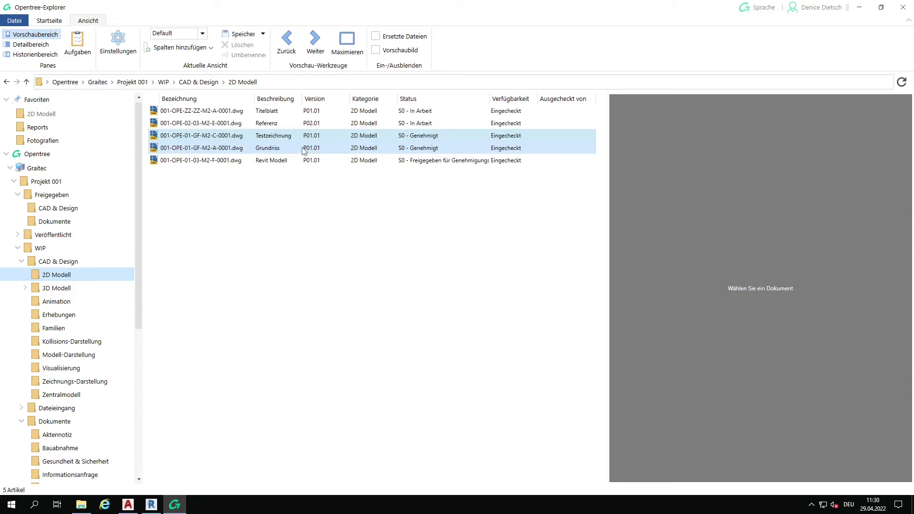
pyautogui.click(193, 138)
pyautogui.rightClick(193, 139)
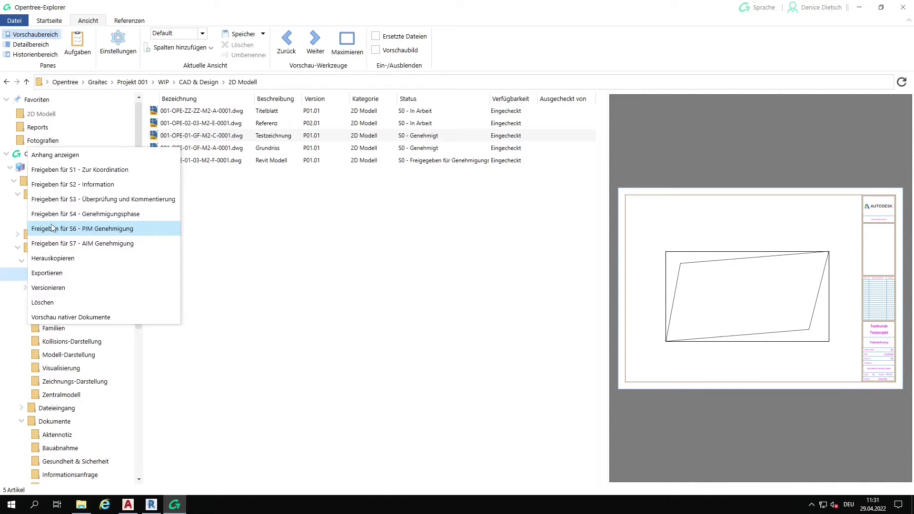
pyautogui.click(84, 200)
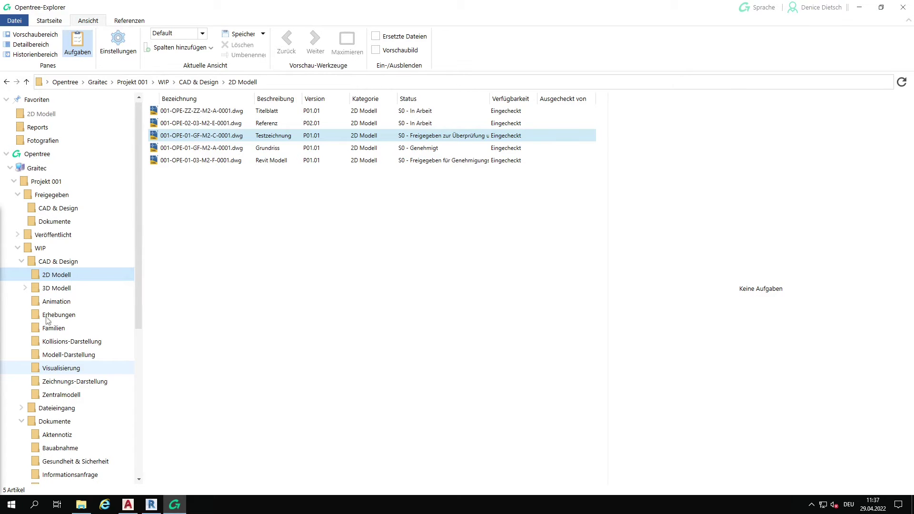
# Preview the released Testzeichnung drawing in the Freigegeben CAD & Design folder and examine its title block
pyautogui.click(56, 212)
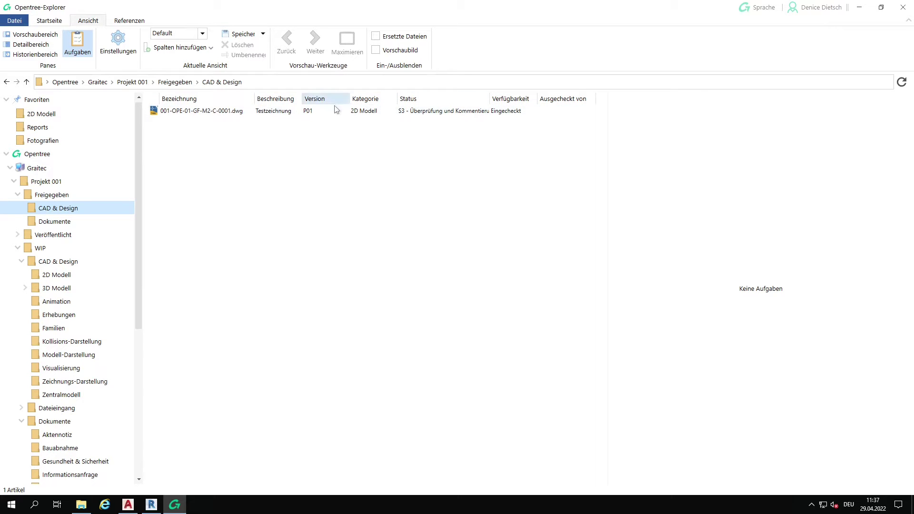
pyautogui.click(292, 114)
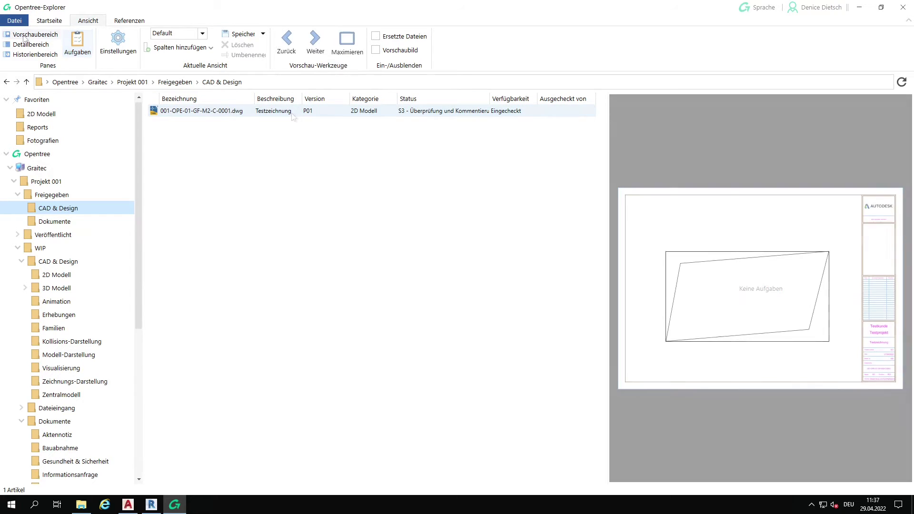
pyautogui.scroll(5, 812, 295)
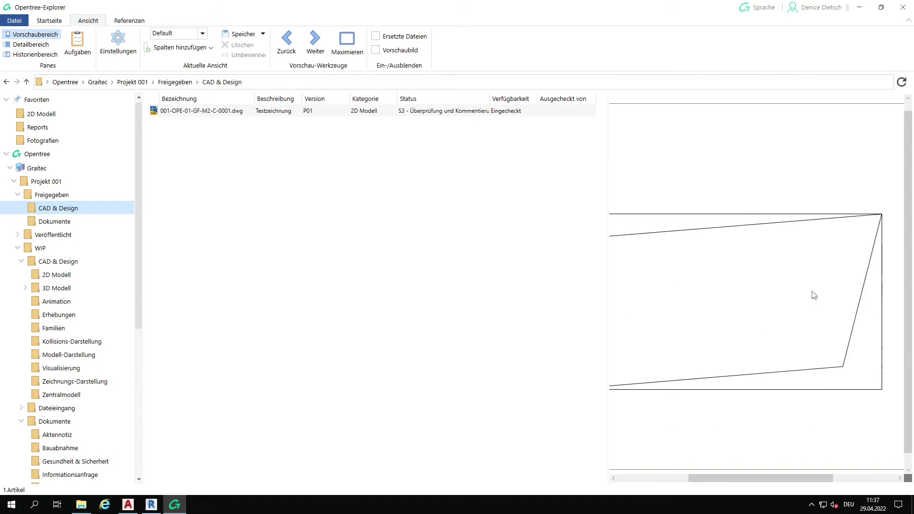
pyautogui.moveTo(752, 479); pyautogui.dragTo(852, 485)
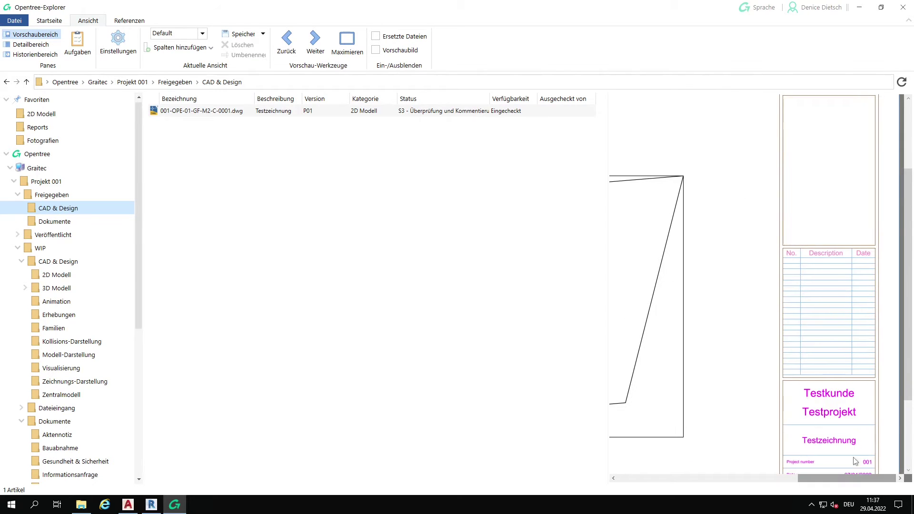
pyautogui.scroll(-1, 836, 427)
pyautogui.scroll(-1, 836, 427)
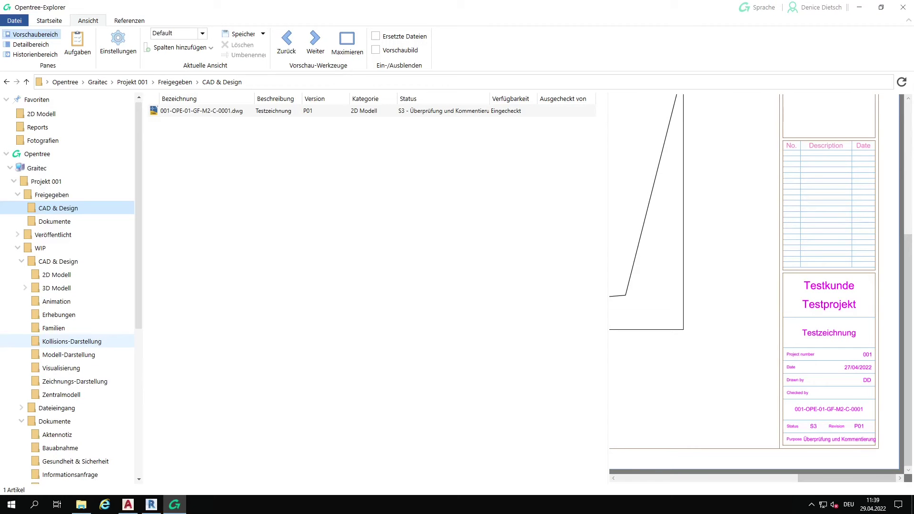
# Upload the released Testzeichnung drawing to the BIM Germany CDE and open the uploaded PDF in BIM 360
pyautogui.click(238, 113)
pyautogui.rightClick(238, 115)
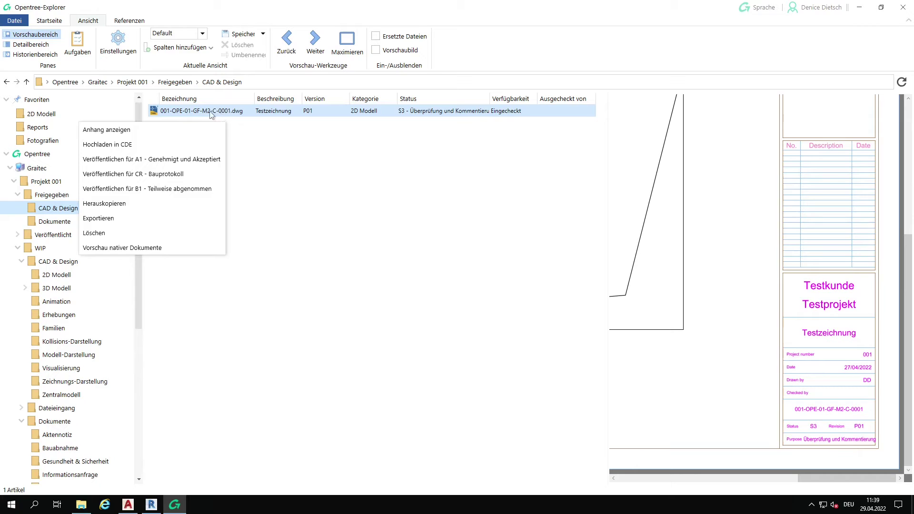
pyautogui.click(113, 151)
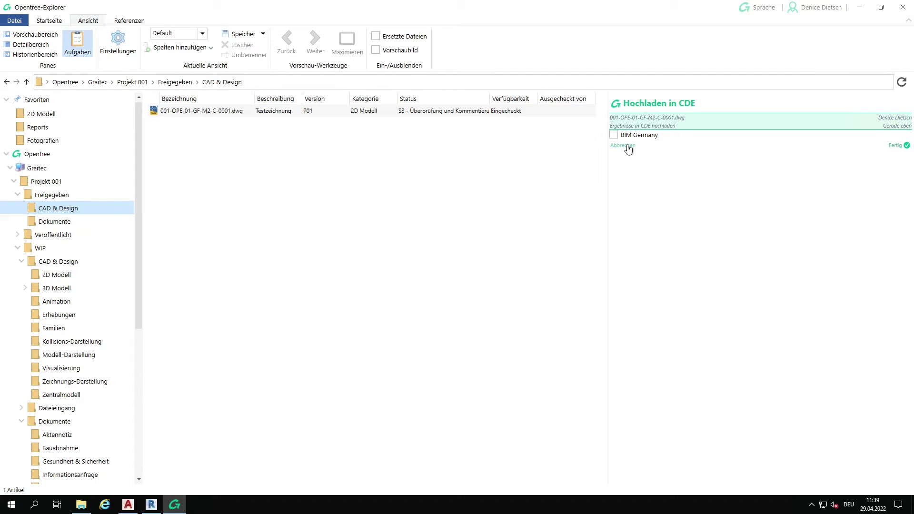
pyautogui.click(614, 135)
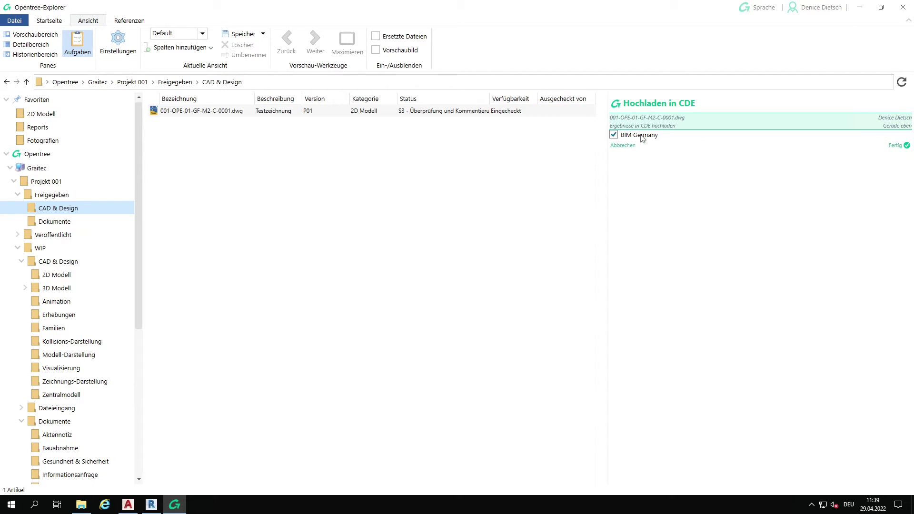
pyautogui.click(895, 146)
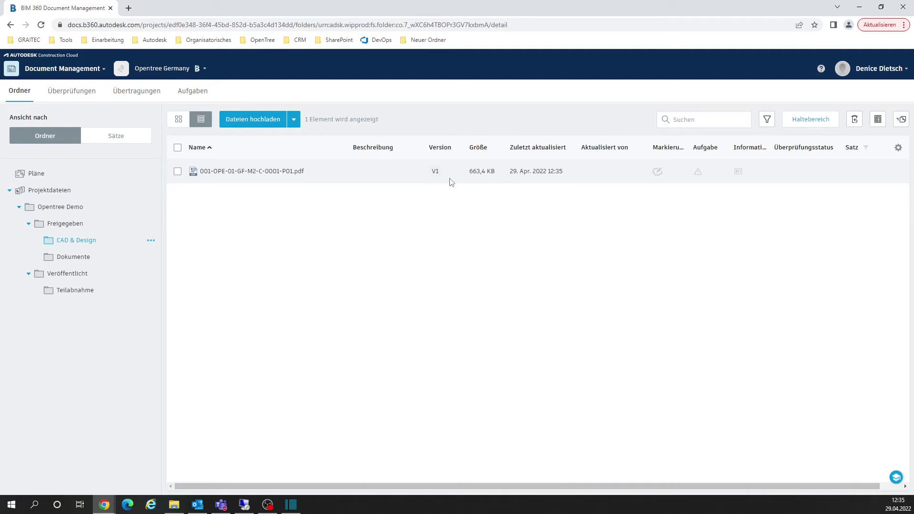
pyautogui.click(252, 173)
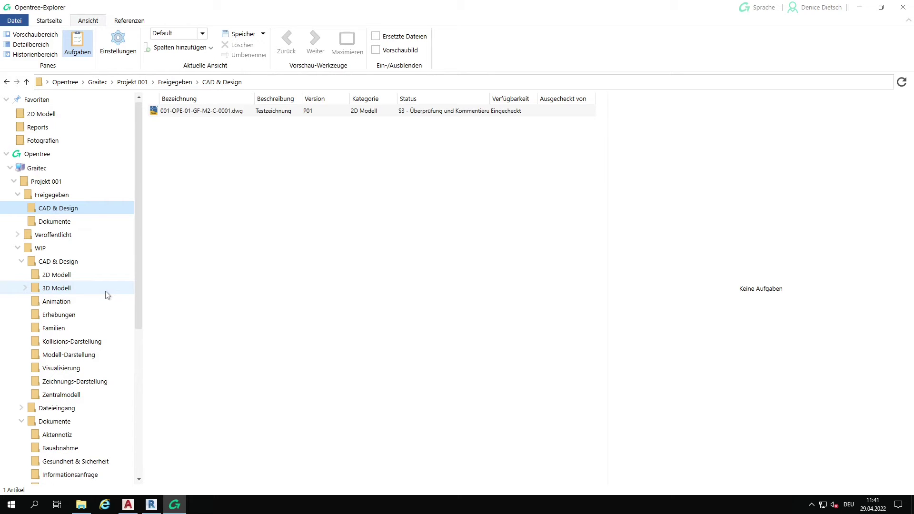
# Return to Opentree and create a new revision of the Testzeichnung drawing in the WIP 2D Modell folder
pyautogui.click(77, 278)
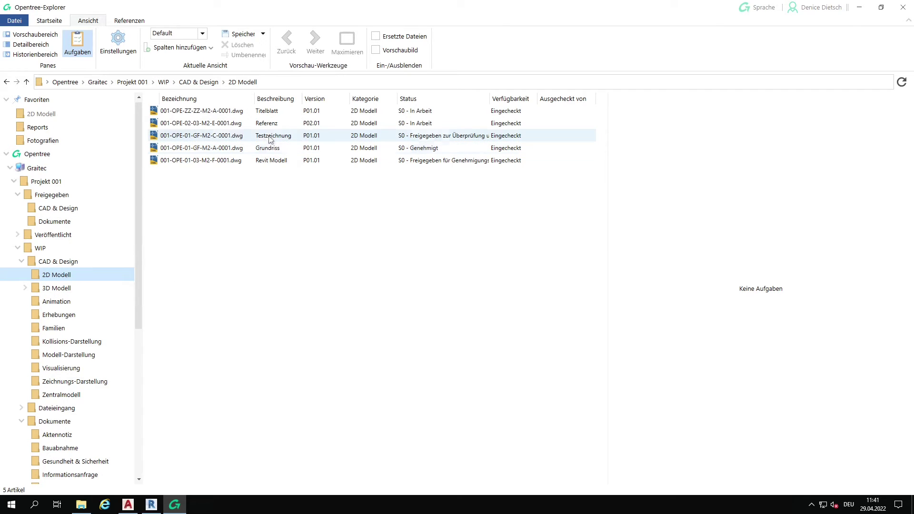
pyautogui.click(249, 135)
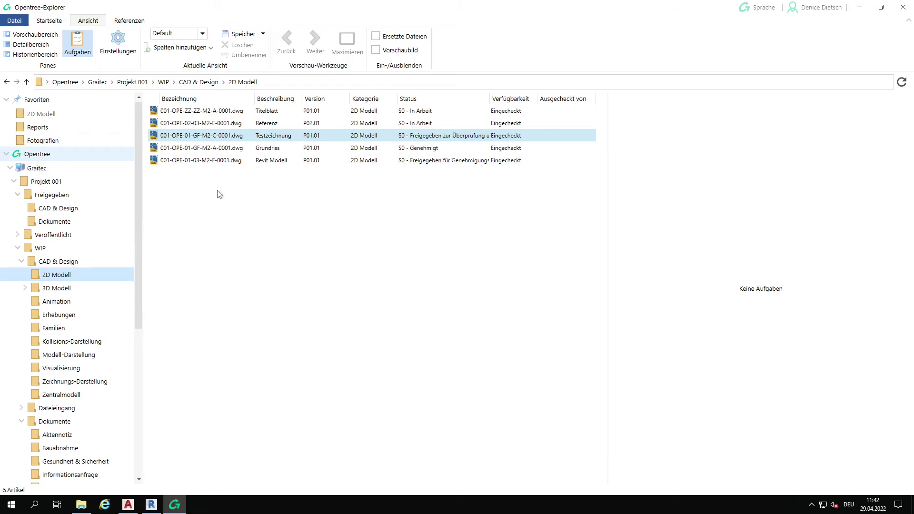
pyautogui.rightClick(220, 137)
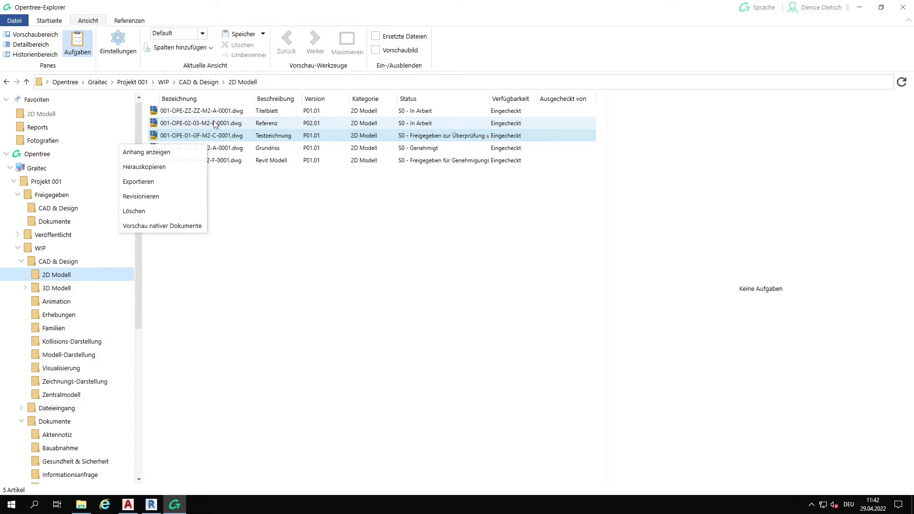
pyautogui.rightClick(215, 125)
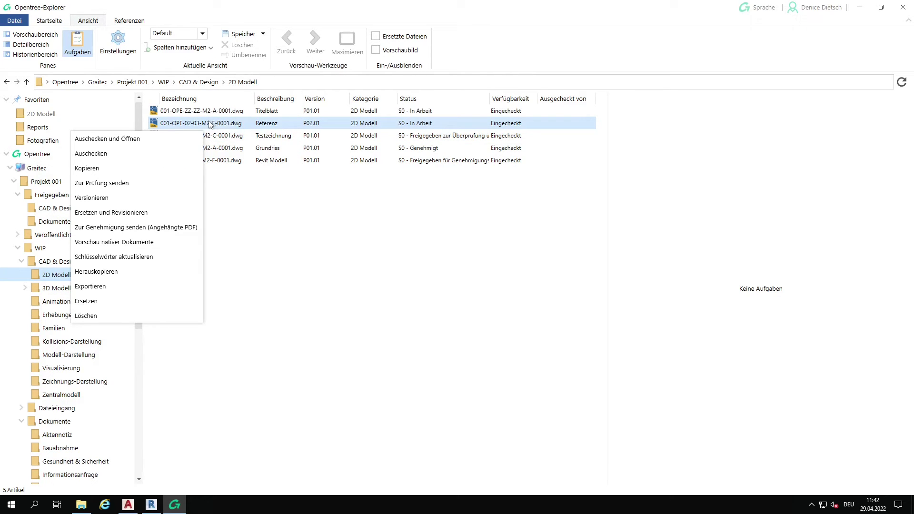
pyautogui.click(220, 139)
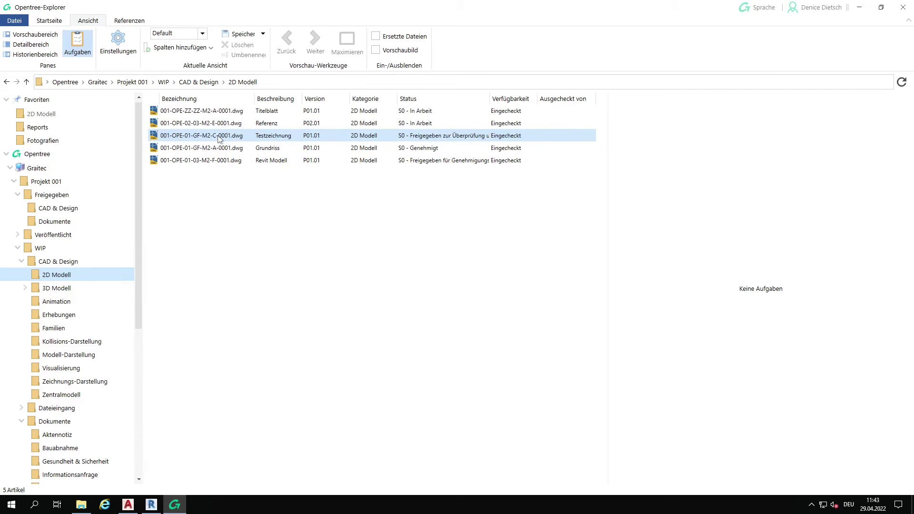
pyautogui.rightClick(219, 139)
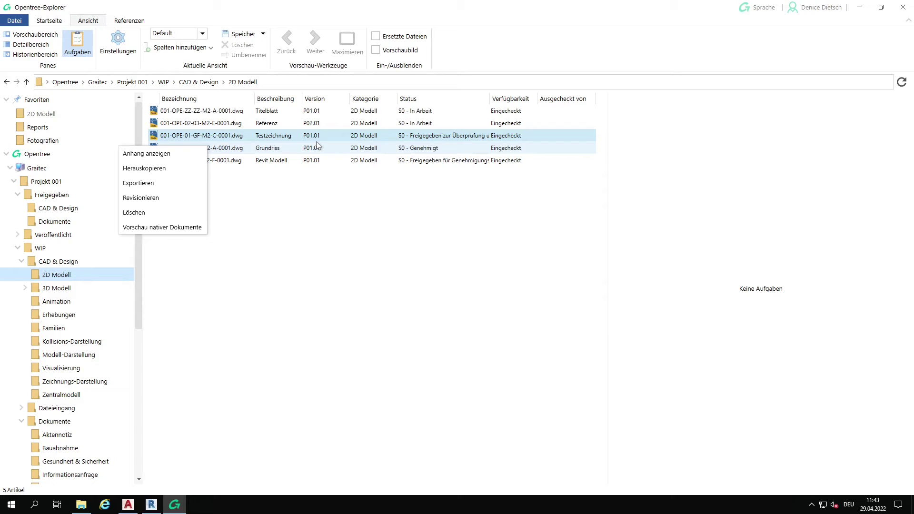
pyautogui.click(146, 198)
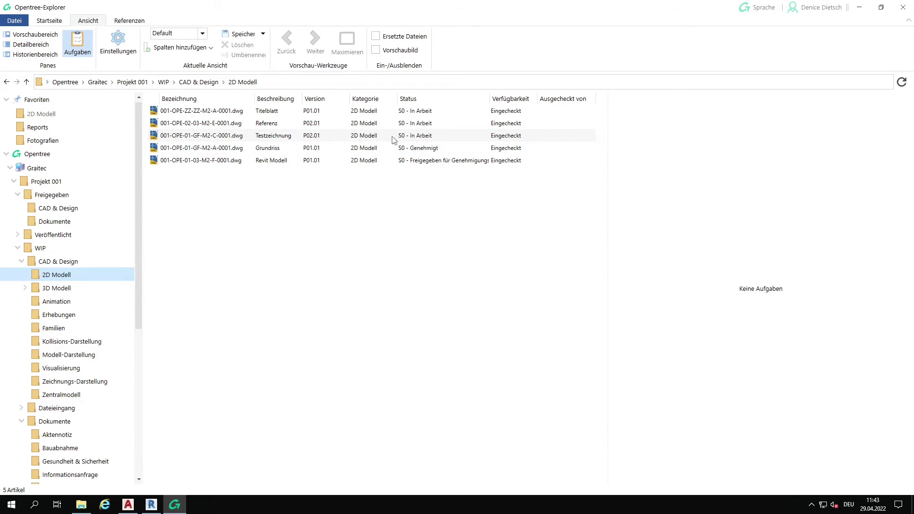
# Check out the revised Testzeichnung drawing and open it in AutoCAD
pyautogui.click(252, 139)
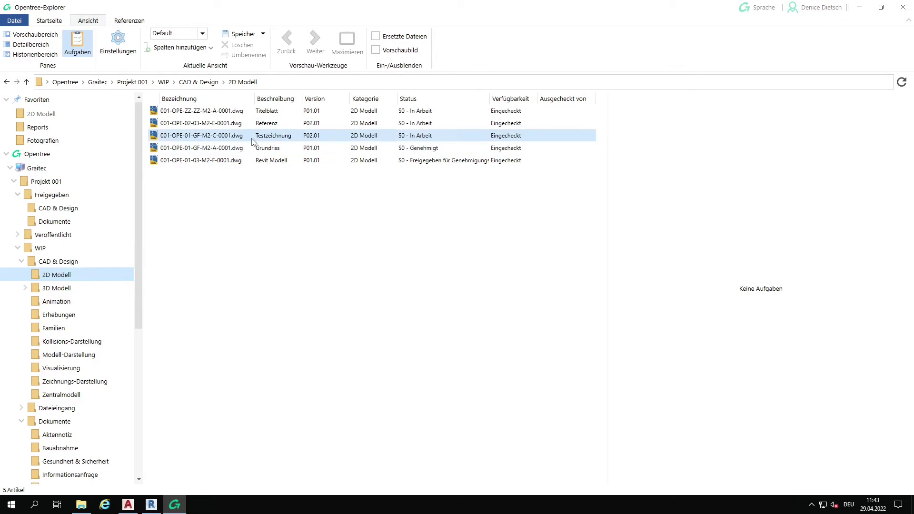
pyautogui.rightClick(252, 141)
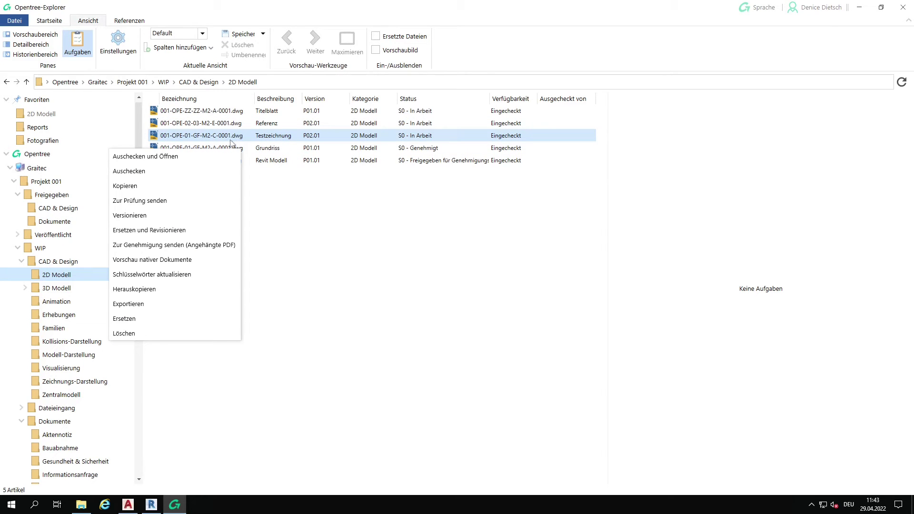
pyautogui.click(184, 158)
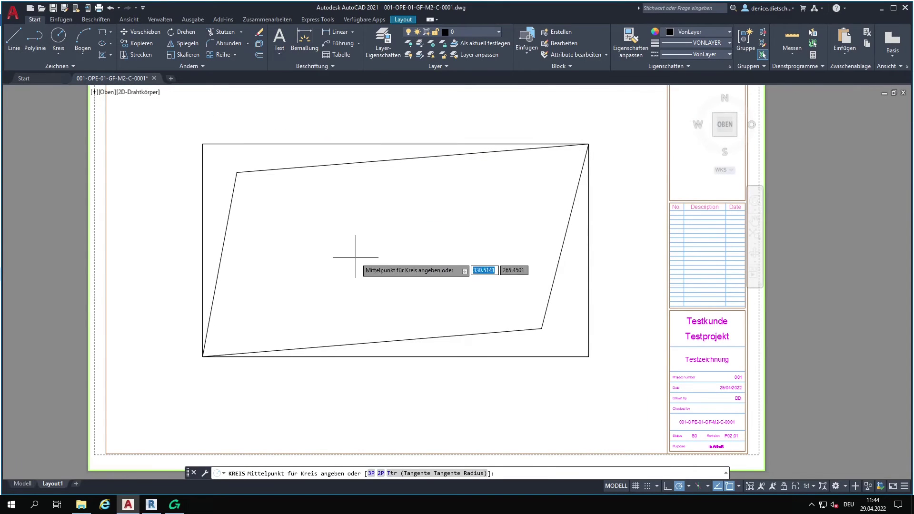
# Draw a circle in the middle of the inner parallelogram, then save and close the drawing
pyautogui.click(388, 246)
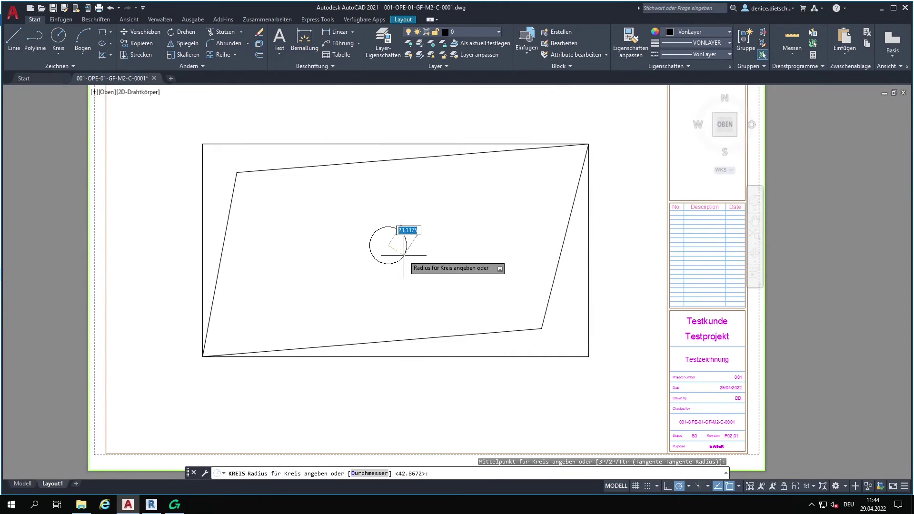
pyautogui.click(428, 269)
pyautogui.click(54, 8)
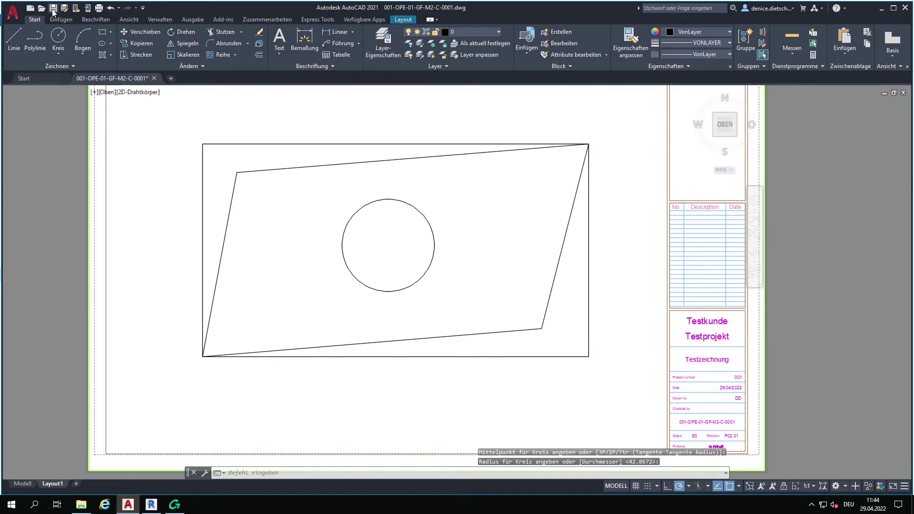
pyautogui.click(151, 78)
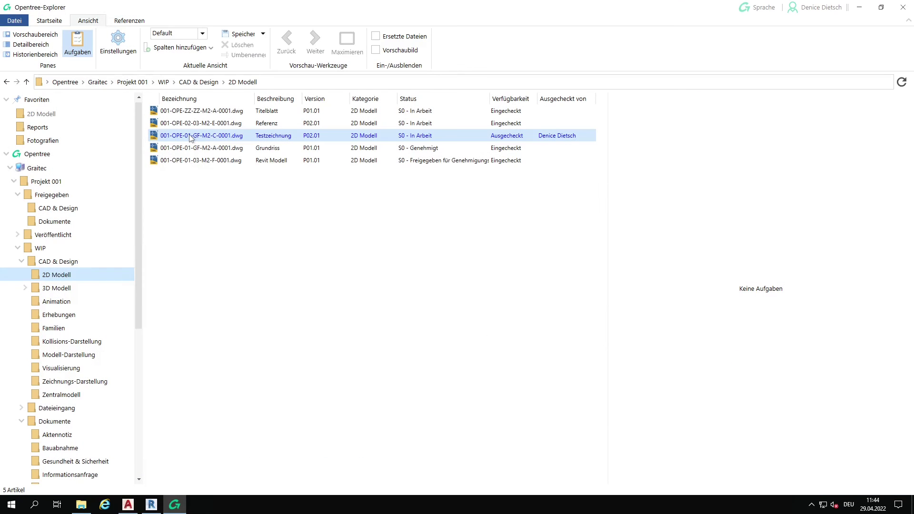
# Check the edited Testzeichnung drawing back in to Opentree and examine the circle and title block in its preview
pyautogui.rightClick(190, 136)
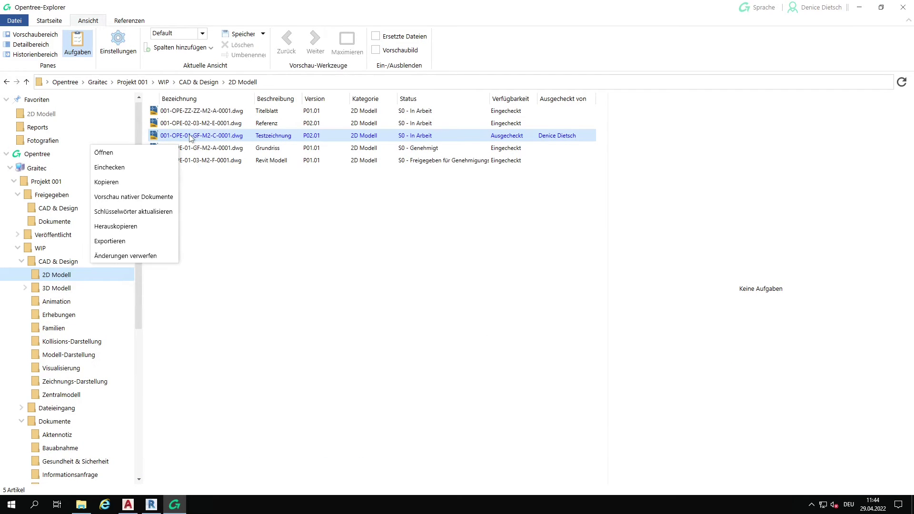
pyautogui.click(131, 167)
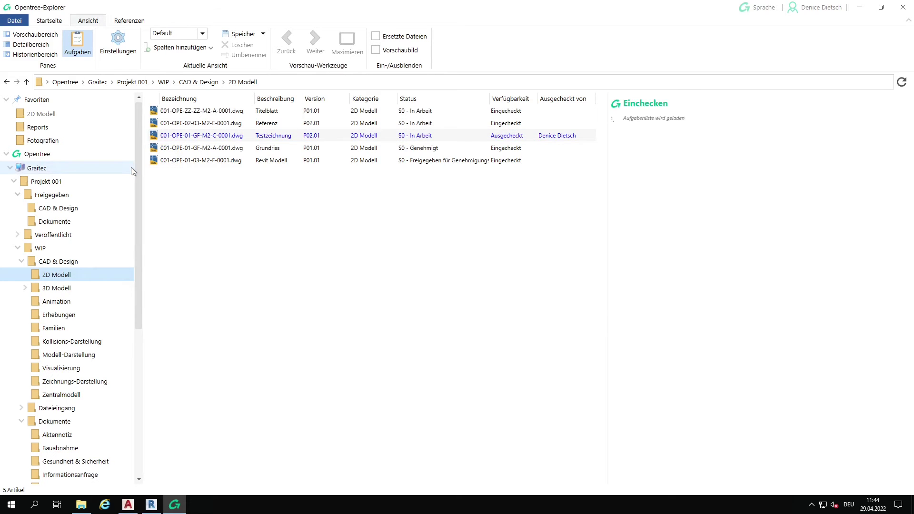
pyautogui.click(31, 34)
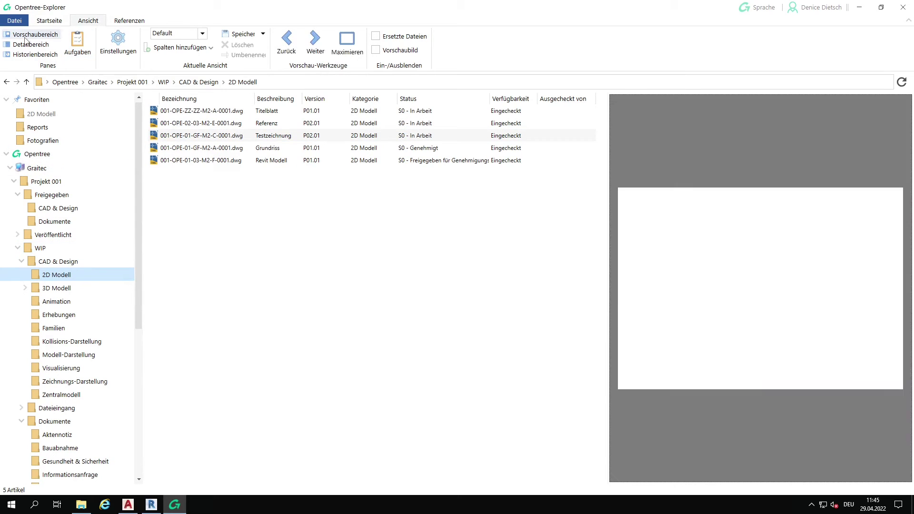
pyautogui.scroll(5, 740, 307)
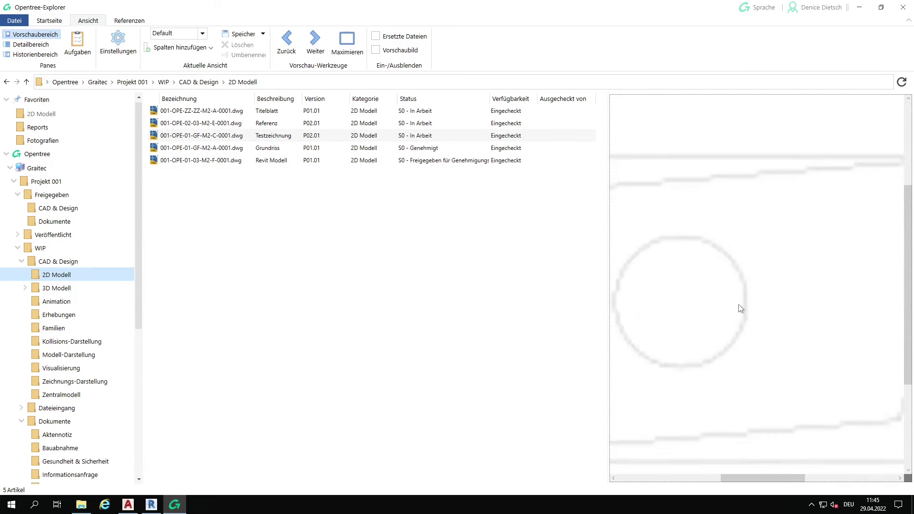
pyautogui.moveTo(783, 312); pyautogui.dragTo(610, 213)
pyautogui.moveTo(820, 321); pyautogui.dragTo(665, 255)
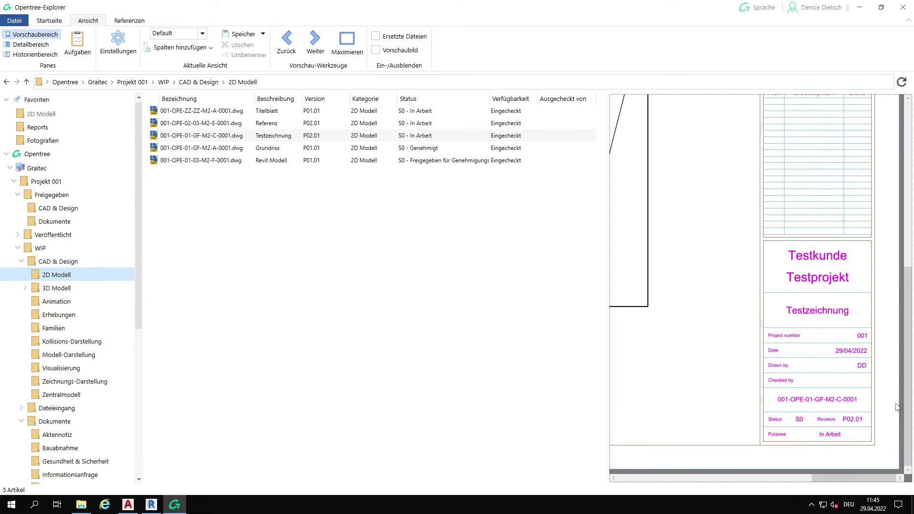
pyautogui.moveTo(659, 290)
pyautogui.mouseDown()
pyautogui.moveTo(822, 351)
pyautogui.moveTo(911, 291)
pyautogui.mouseUp()
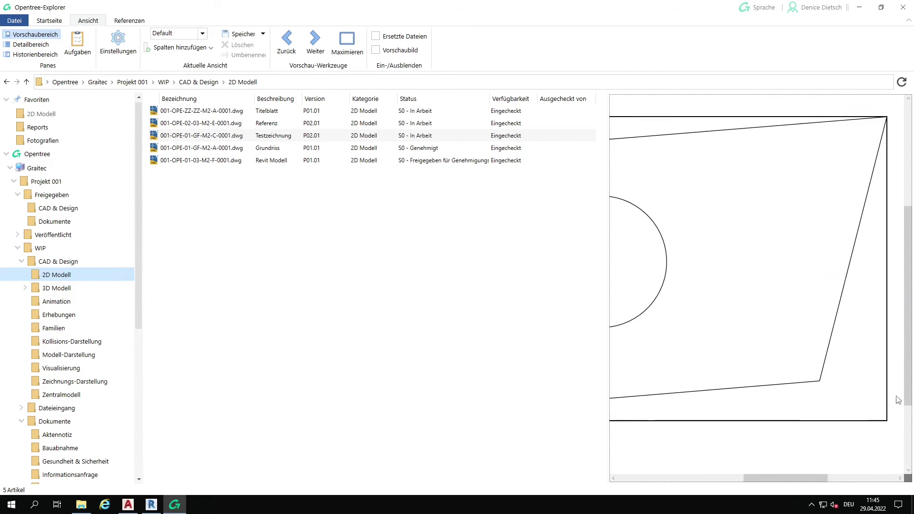
pyautogui.moveTo(723, 328); pyautogui.dragTo(871, 343)
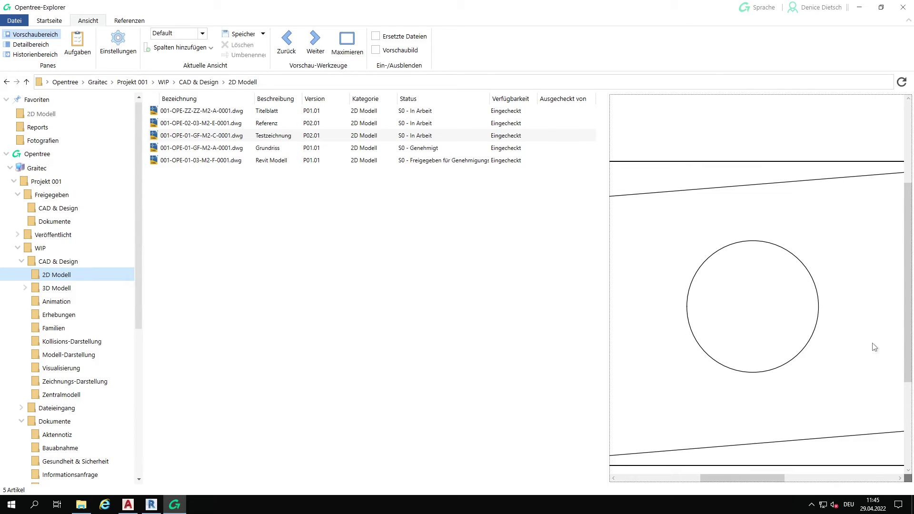
# Create a new version of the Testzeichnung drawing in the WIP 2D Modell folder and show its preview
pyautogui.click(208, 138)
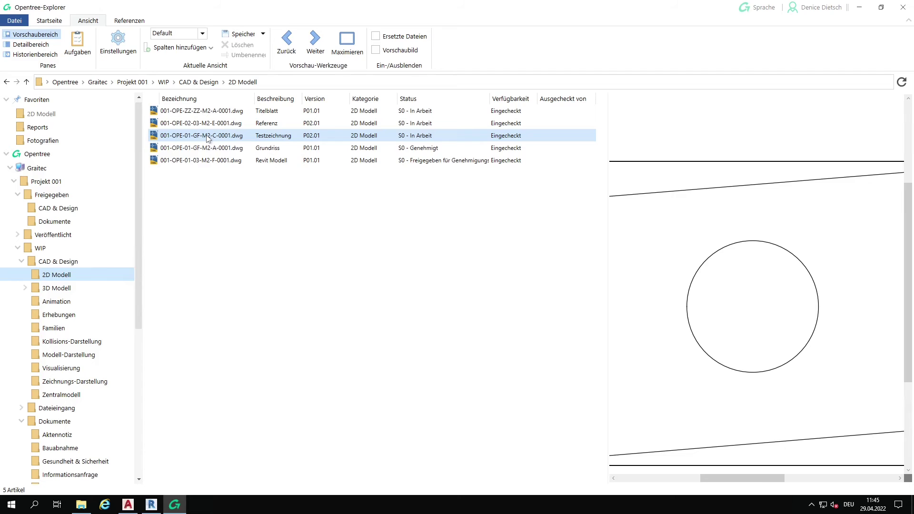
pyautogui.rightClick(208, 138)
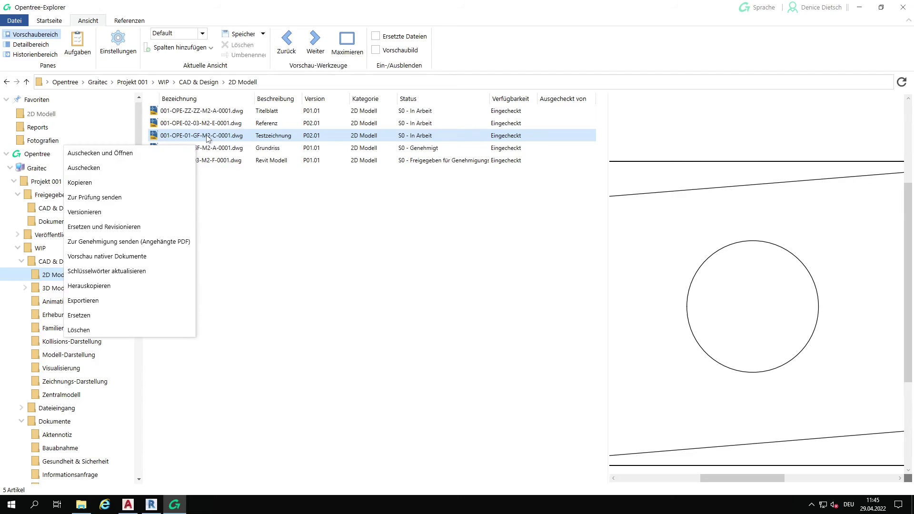
pyautogui.click(87, 212)
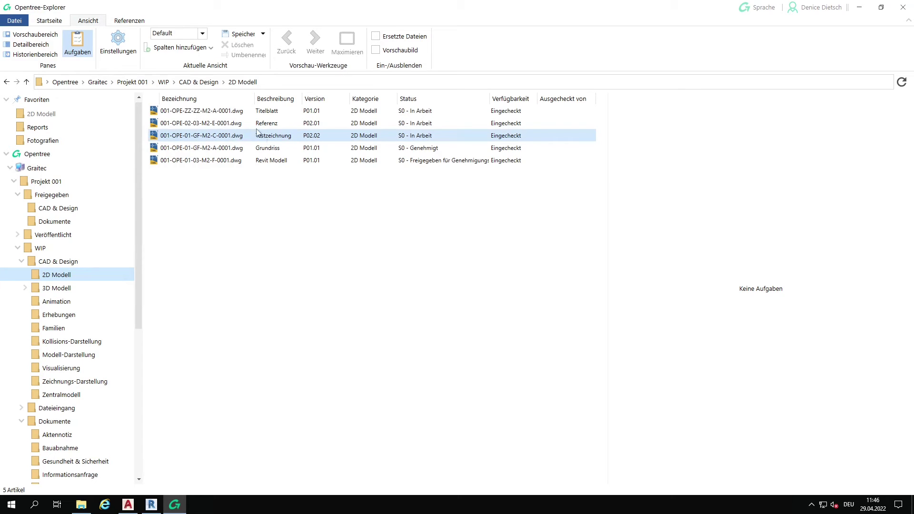
pyautogui.click(34, 34)
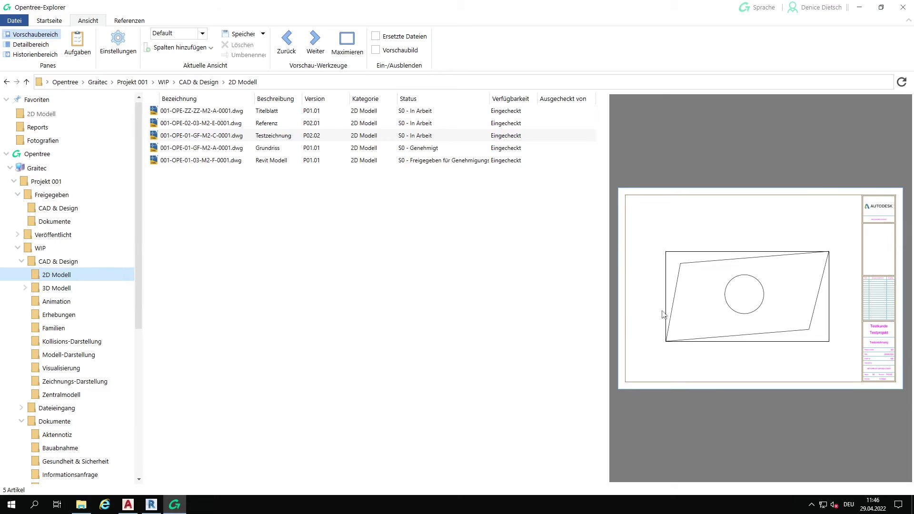
# Send the Testzeichnung drawing for review and release the approved version for S3 - Überprüfung und Kommentierung
pyautogui.rightClick(272, 138)
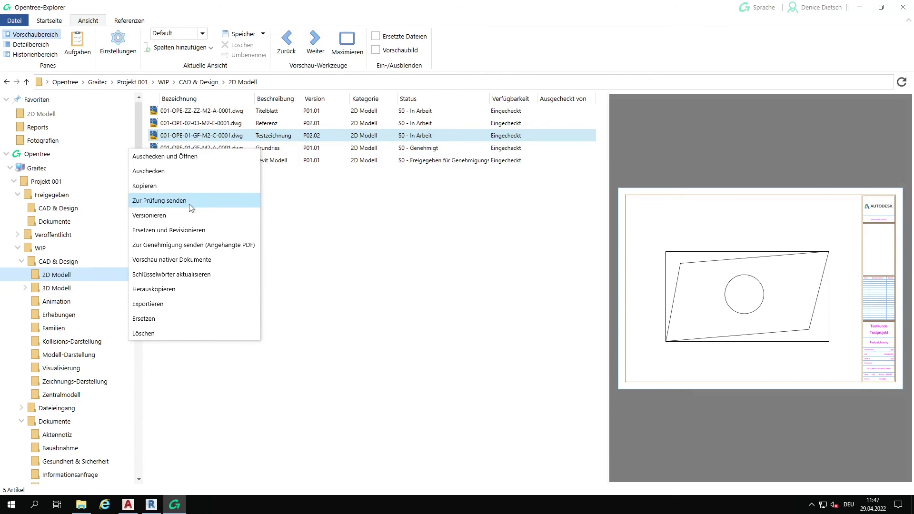
pyautogui.click(190, 203)
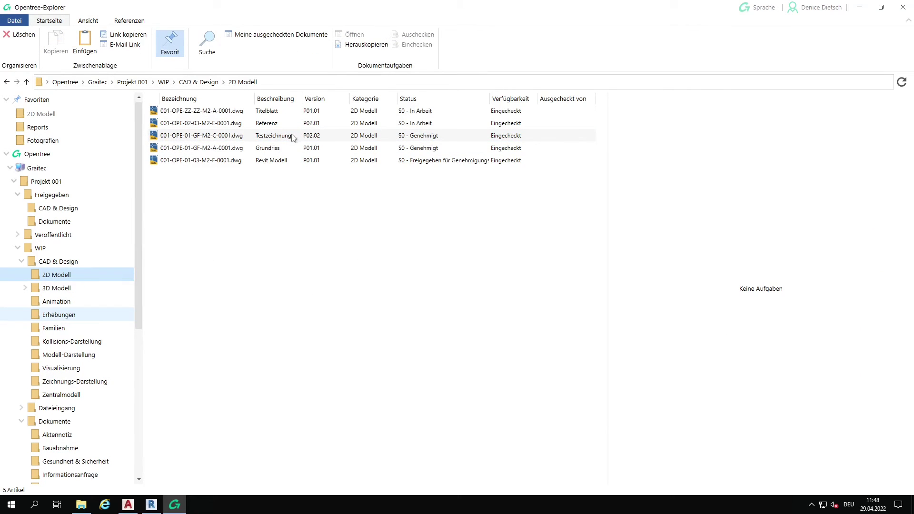
pyautogui.click(293, 137)
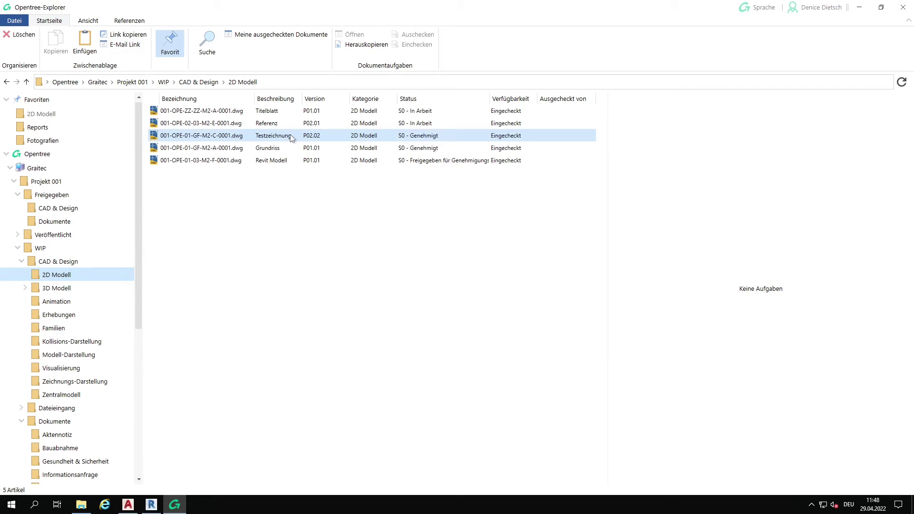
pyautogui.rightClick(284, 138)
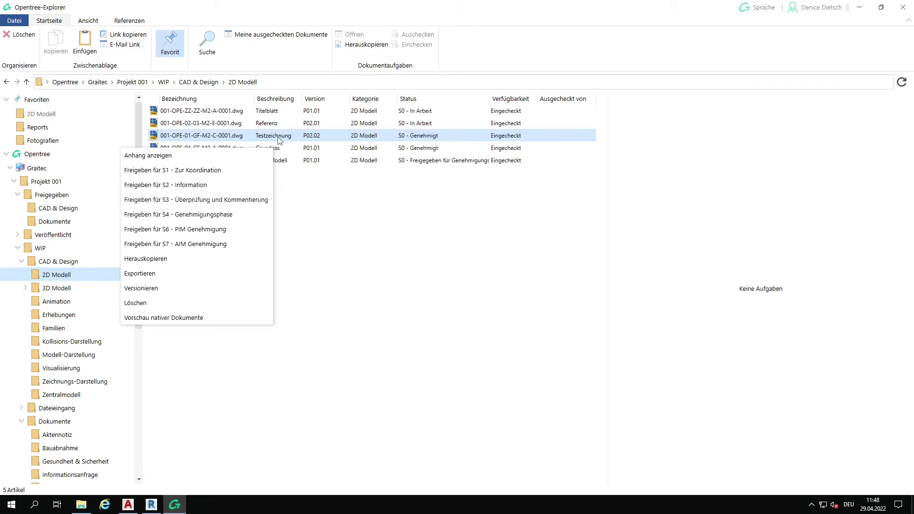
pyautogui.click(189, 200)
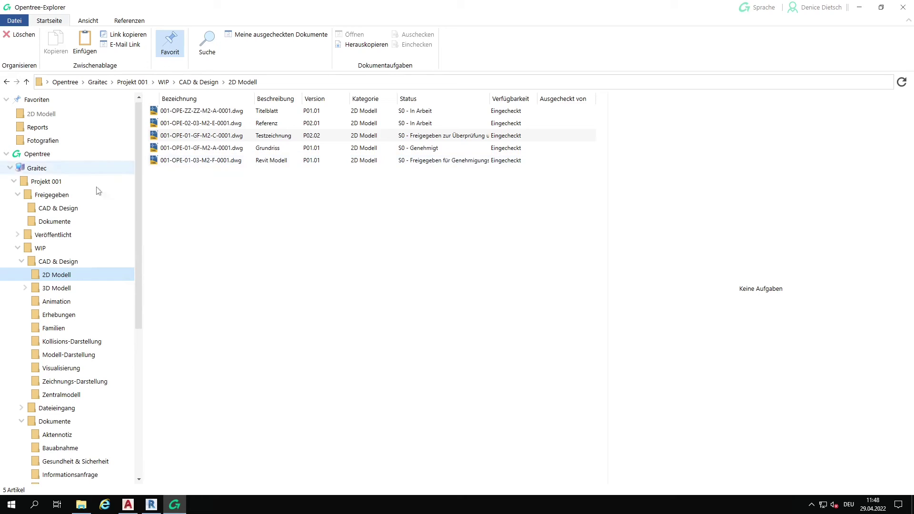
# Preview the released Testzeichnung drawing in the Freigegeben CAD & Design folder and examine the status and revision in its title block
pyautogui.click(75, 212)
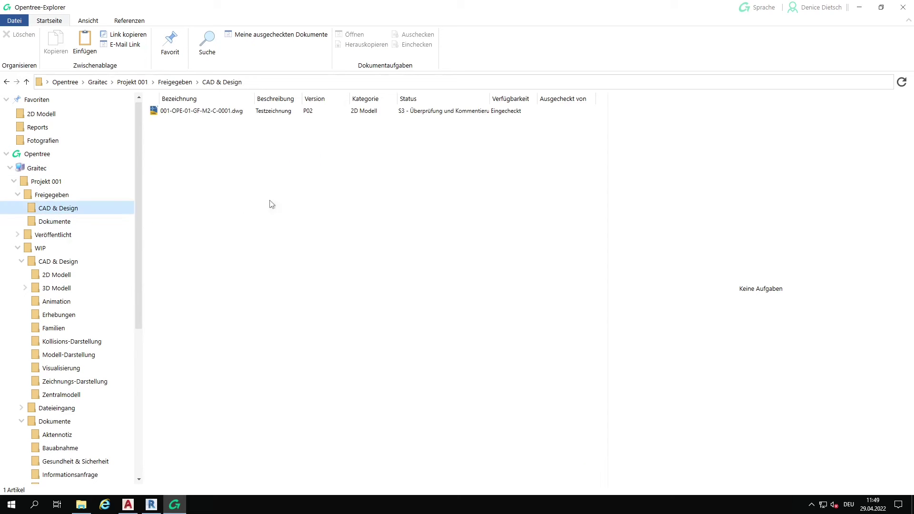
pyautogui.click(326, 115)
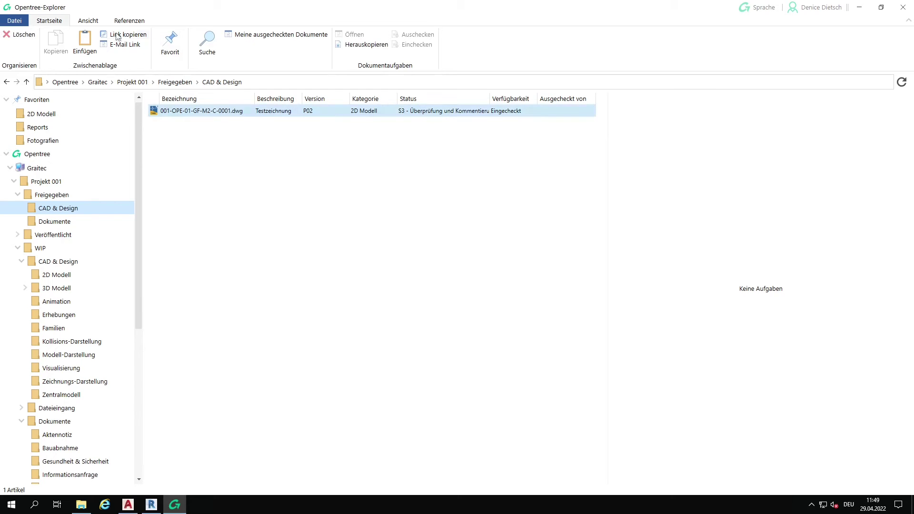
pyautogui.click(88, 21)
pyautogui.click(38, 35)
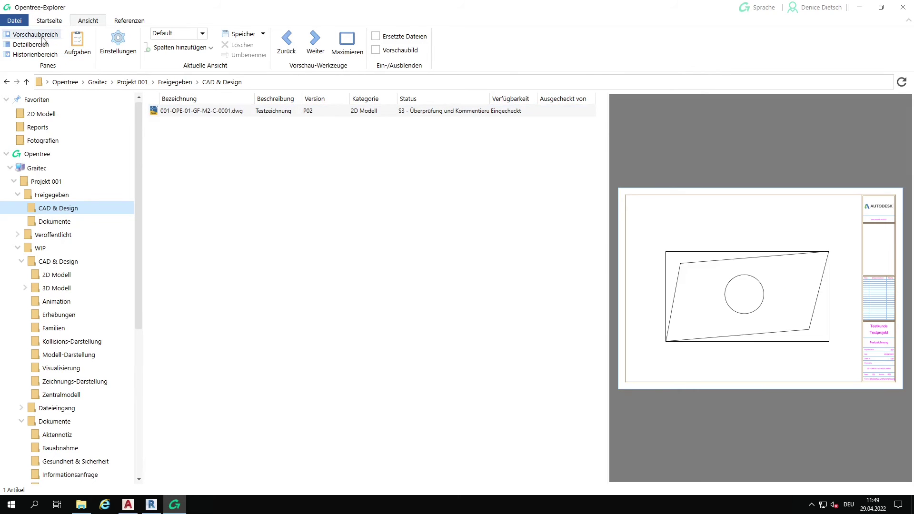
pyautogui.scroll(3, 741, 355)
pyautogui.moveTo(766, 478); pyautogui.dragTo(851, 478)
pyautogui.moveTo(775, 379)
pyautogui.mouseDown()
pyautogui.moveTo(775, 317)
pyautogui.moveTo(741, 279)
pyautogui.mouseUp()
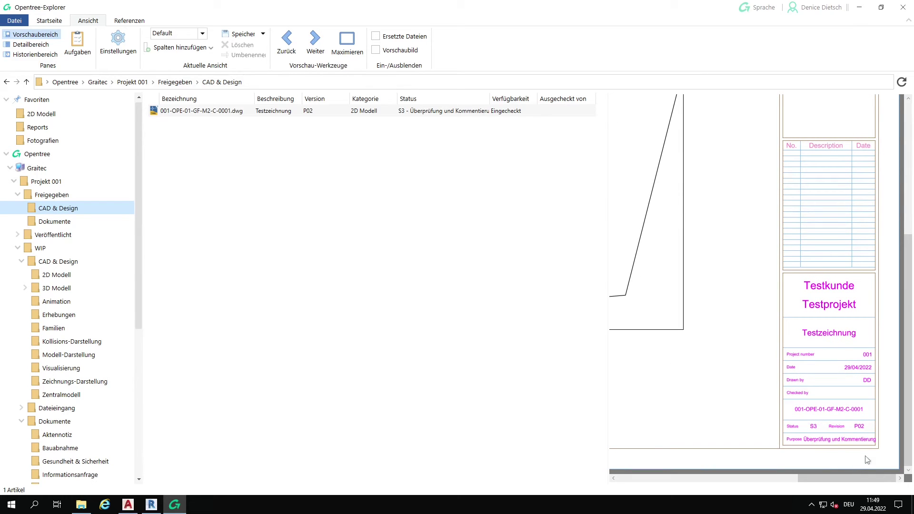
# Upload the released Testzeichnung drawing to the CDE with BIM Germany as the target
pyautogui.rightClick(249, 114)
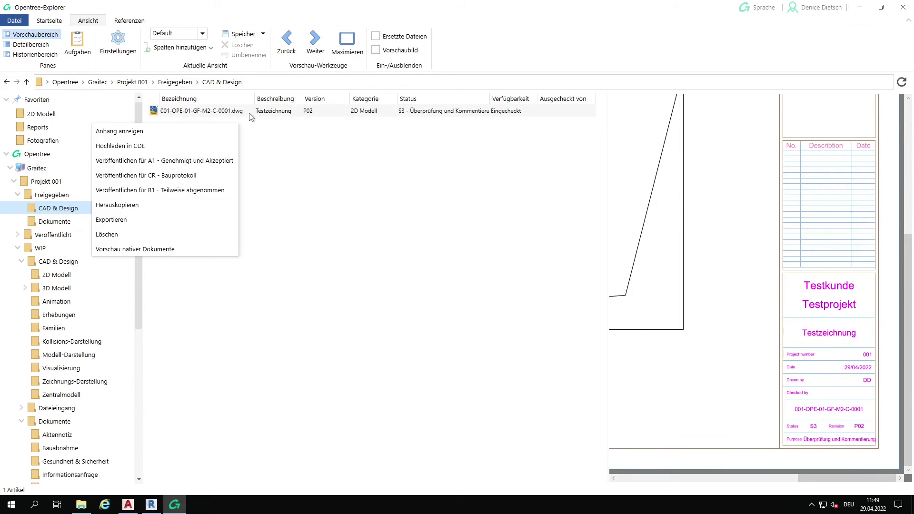
pyautogui.click(113, 149)
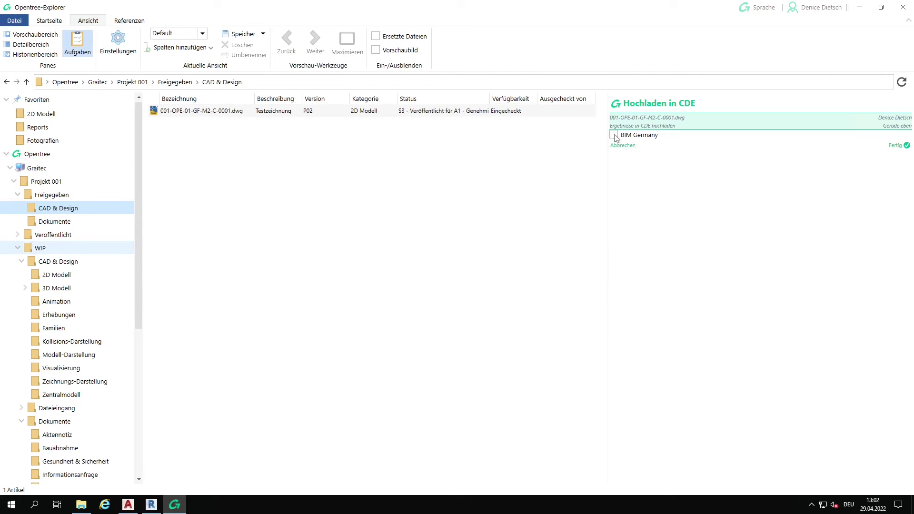
pyautogui.click(614, 136)
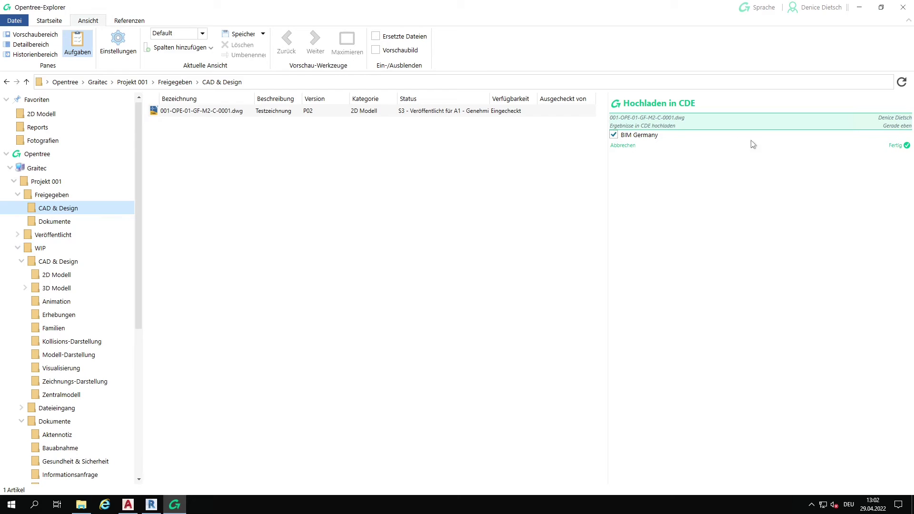
pyautogui.click(895, 147)
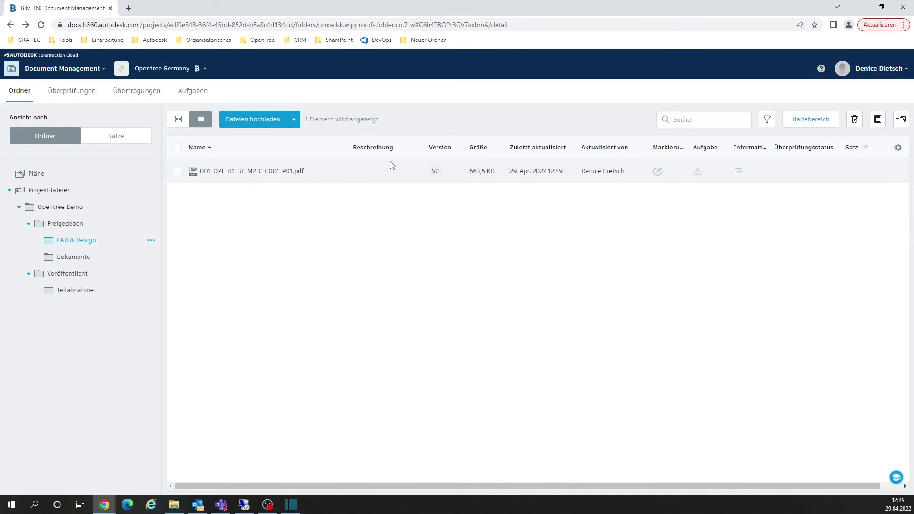
# Switch to BIM 360, check the version history of 001-OPE-01-GF-M2-C-0001-P01.pdf, and open the PDF to examine its drawing and title block
pyautogui.click(435, 173)
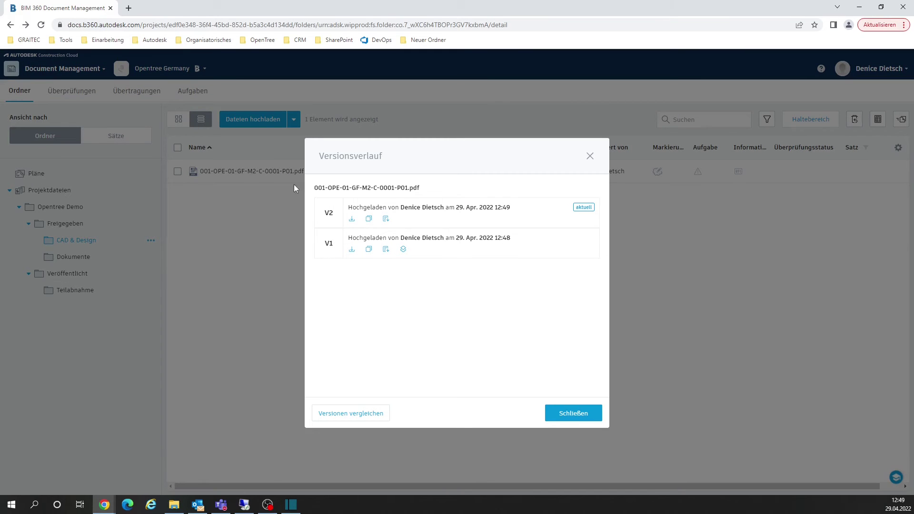
pyautogui.click(589, 157)
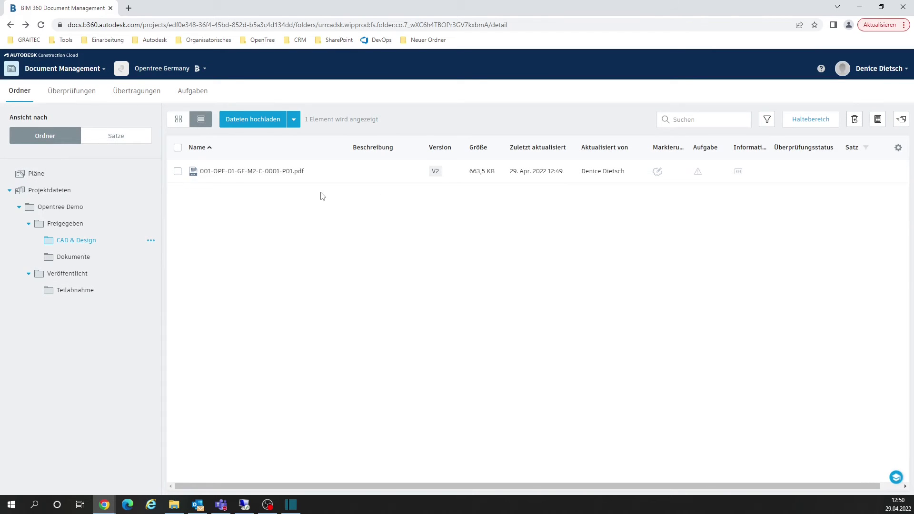
pyautogui.click(252, 172)
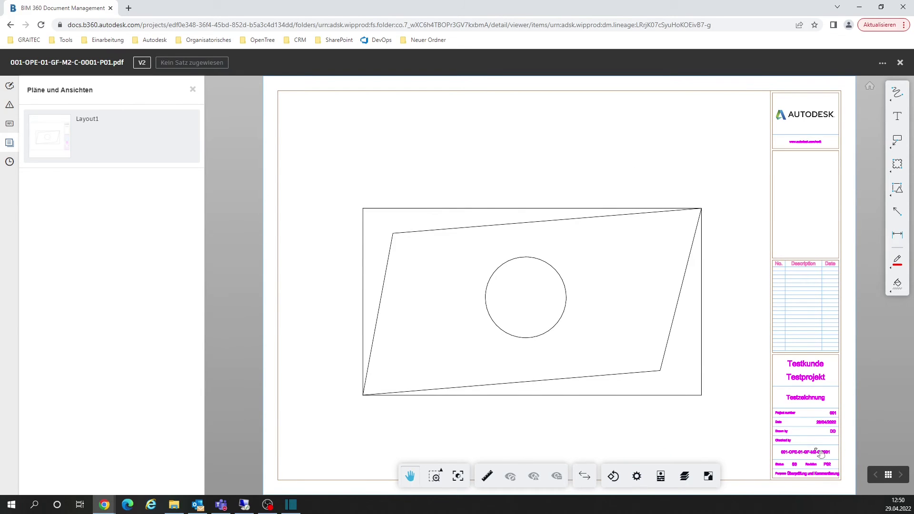
pyautogui.scroll(5, 820, 451)
pyautogui.scroll(5, 820, 451)
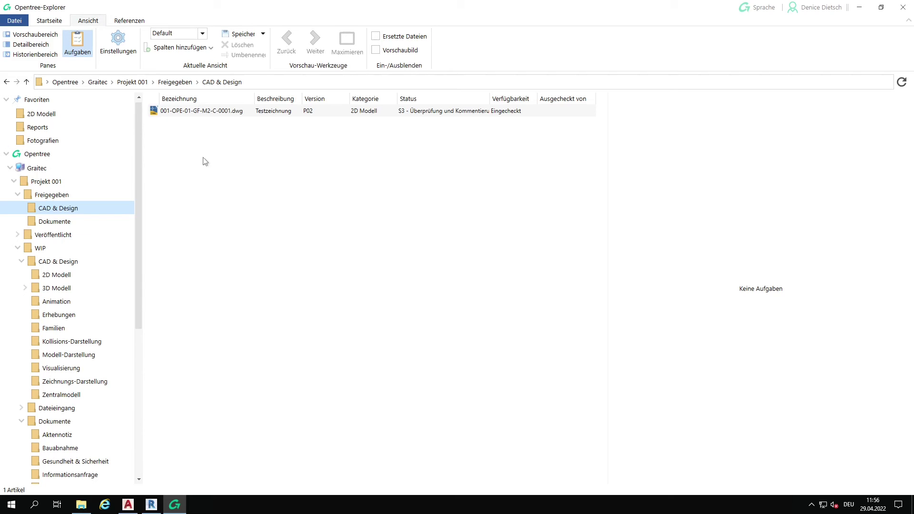
# Return to Opentree, publish the released Testzeichnung drawing for A1 - Genehmigt und Akzeptiert, and open the Veröffentlicht folder
pyautogui.rightClick(210, 117)
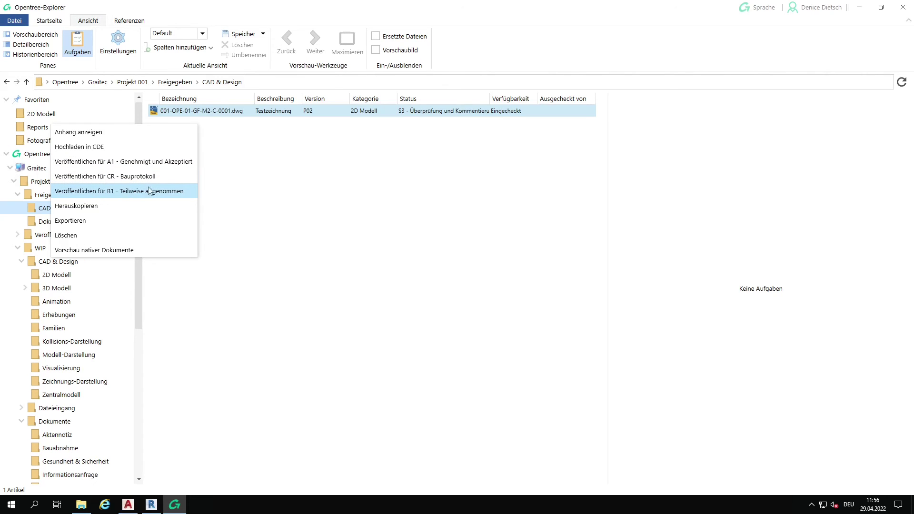
pyautogui.click(145, 161)
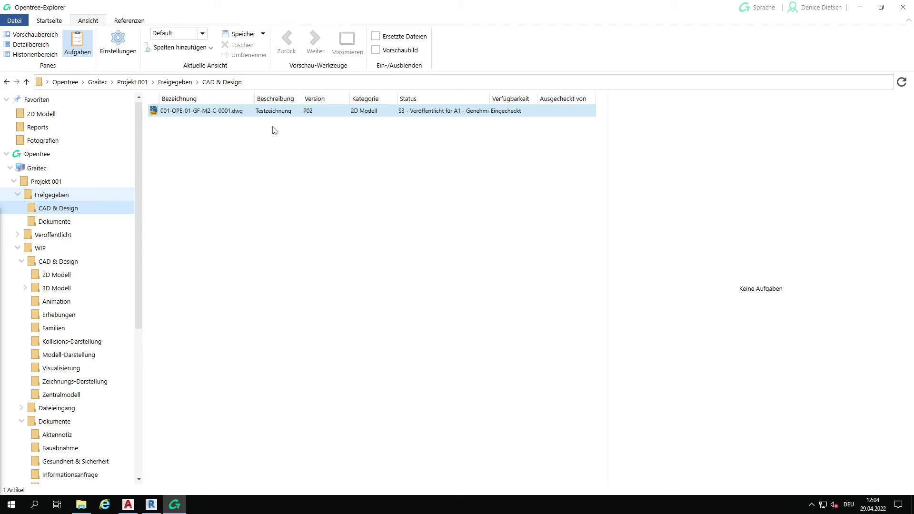
pyautogui.click(47, 241)
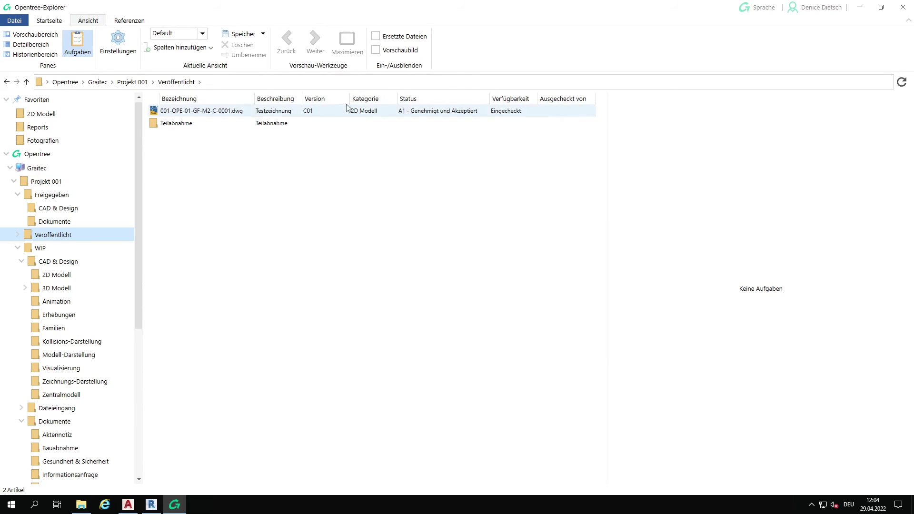
# Preview the published Testzeichnung drawing and examine the status, revision and purpose in its title block
pyautogui.click(259, 115)
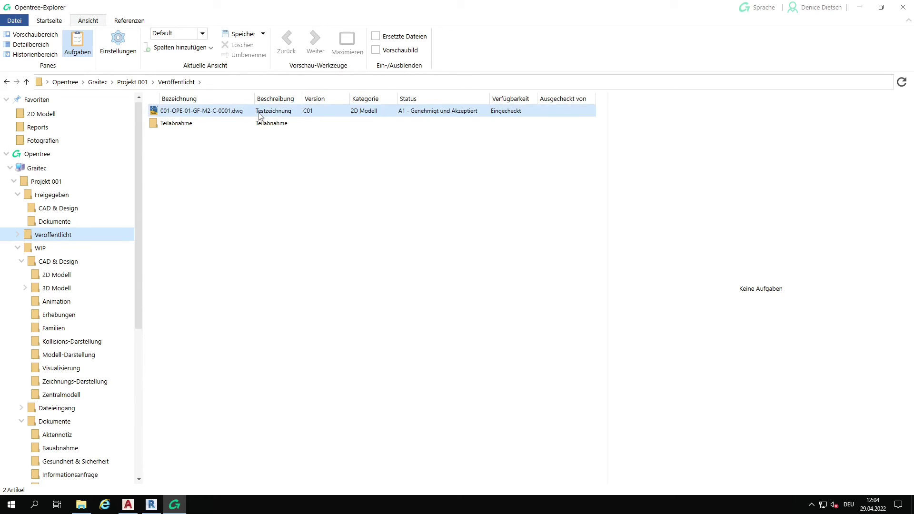
pyautogui.click(34, 34)
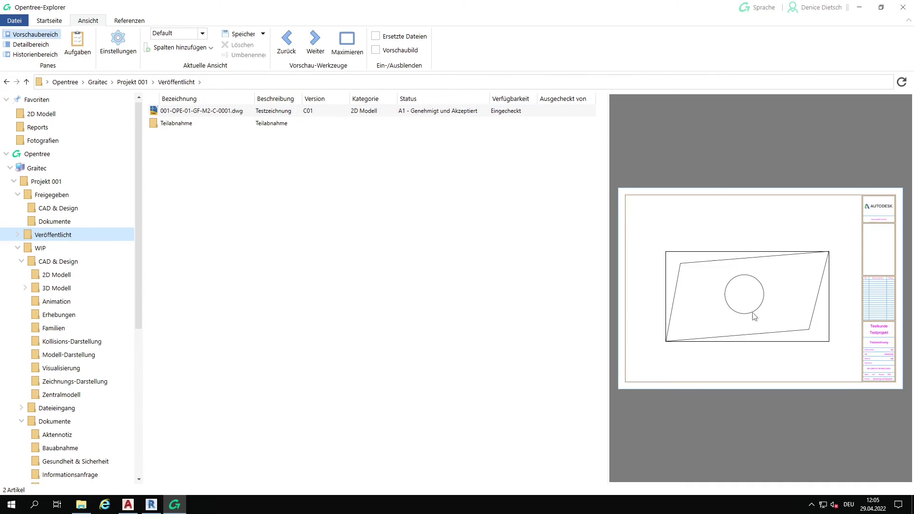
pyautogui.scroll(5, 753, 317)
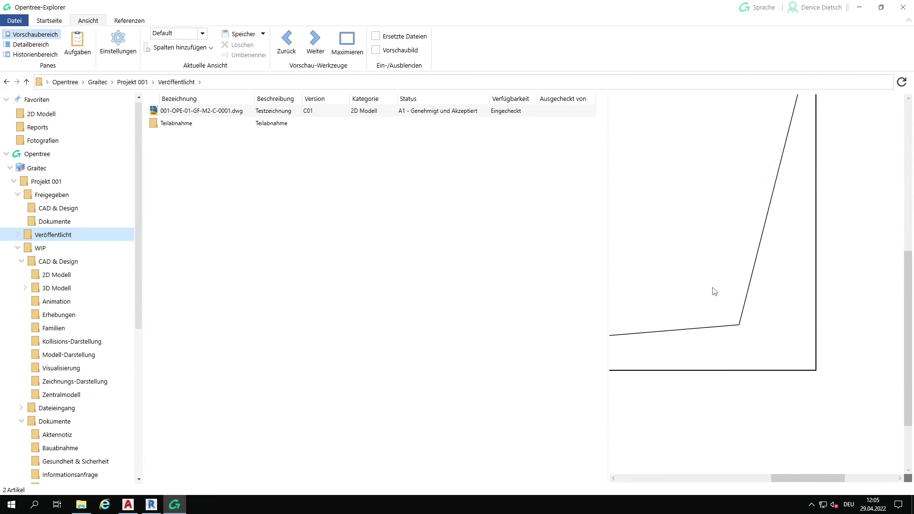
pyautogui.moveTo(887, 342); pyautogui.dragTo(667, 193)
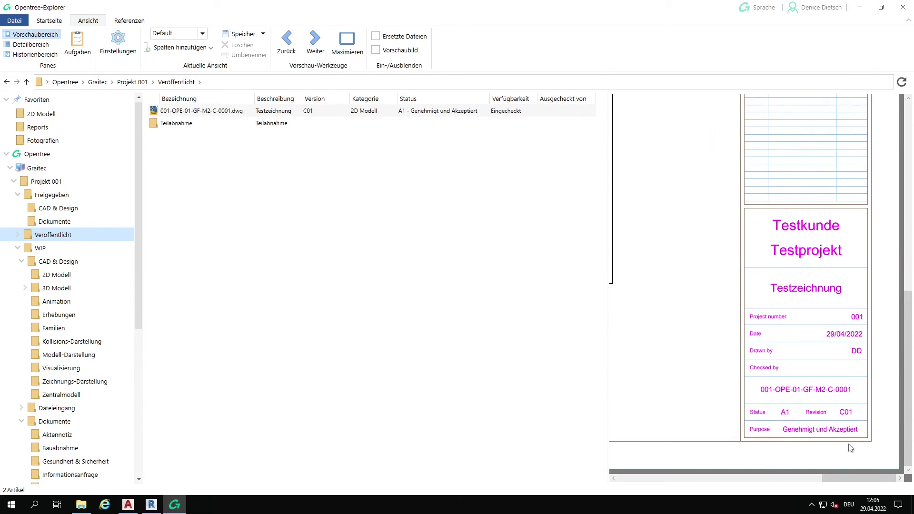
# View the PDF attachment of the published Testzeichnung drawing, then close it
pyautogui.rightClick(170, 114)
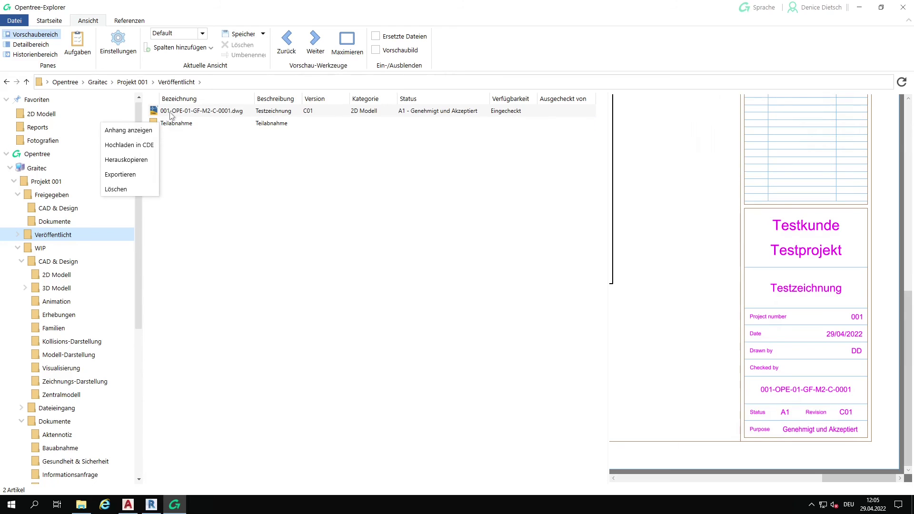
pyautogui.click(129, 131)
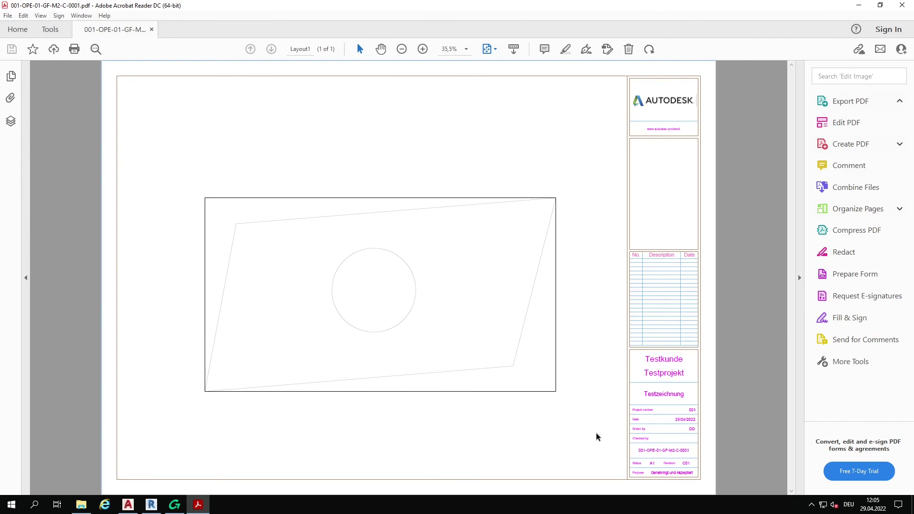
pyautogui.click(897, 7)
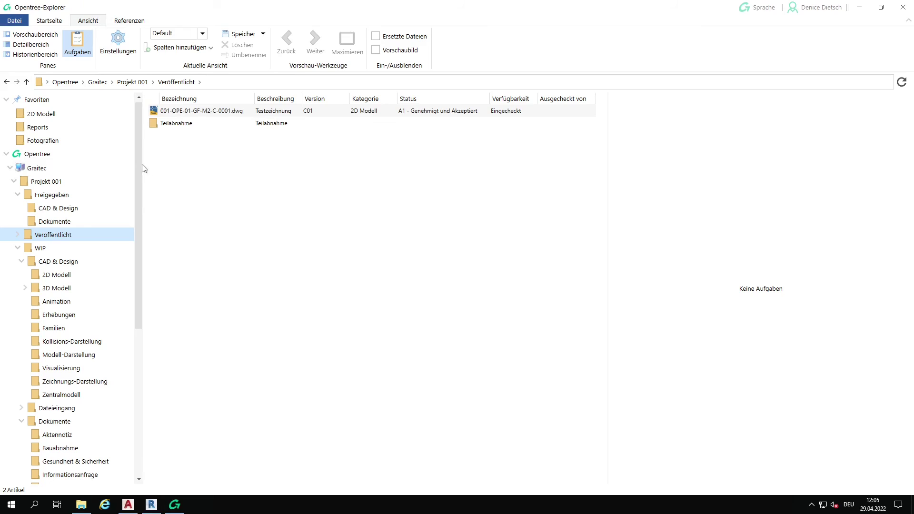
# Upload the published Testzeichnung drawing from the Veröffentlicht folder to the CDE, using BIM Germany as the target
pyautogui.rightClick(230, 111)
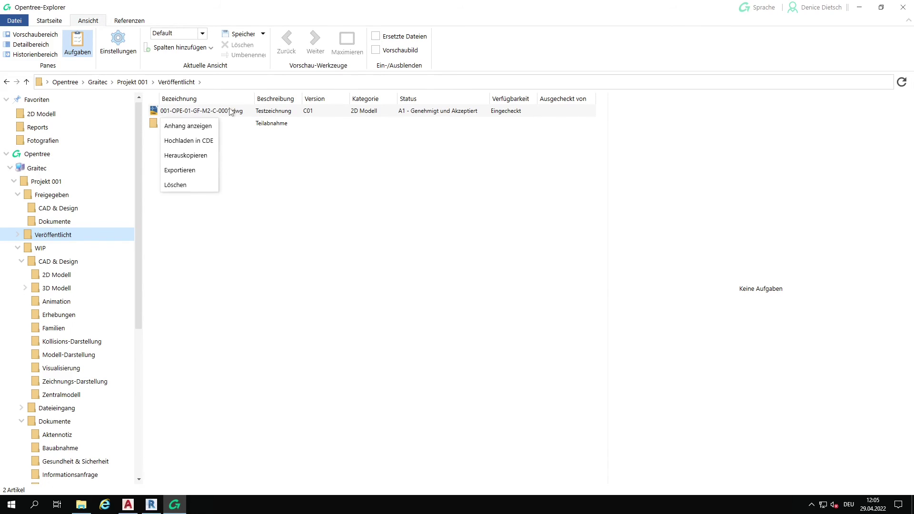
pyautogui.click(206, 143)
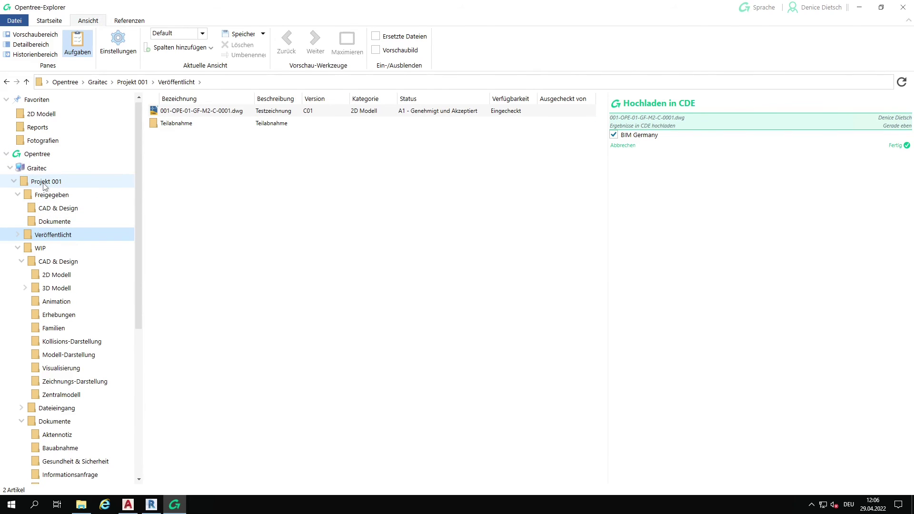
pyautogui.click(902, 146)
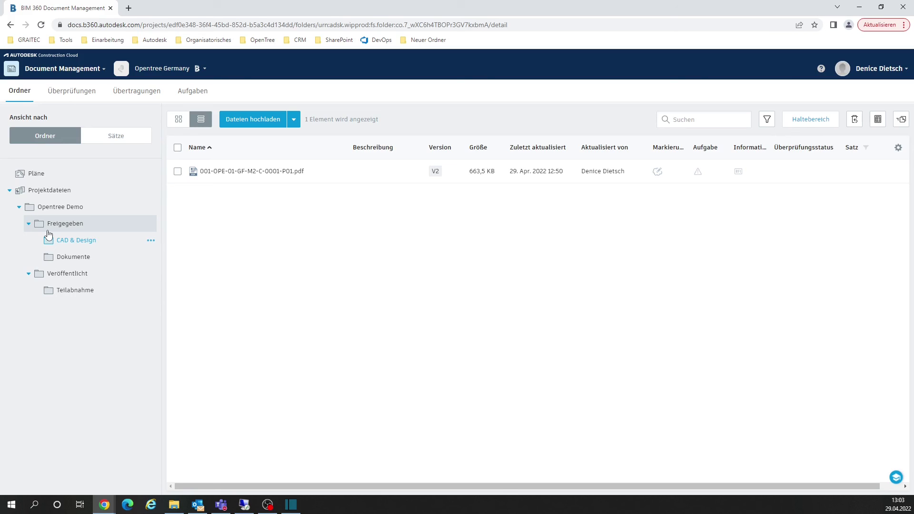
# Switch to BIM 360, open 001-OPE-01-GF-M2-C-0001-C01.pdf from the Veröffentlicht folder, and examine its title block
pyautogui.click(64, 275)
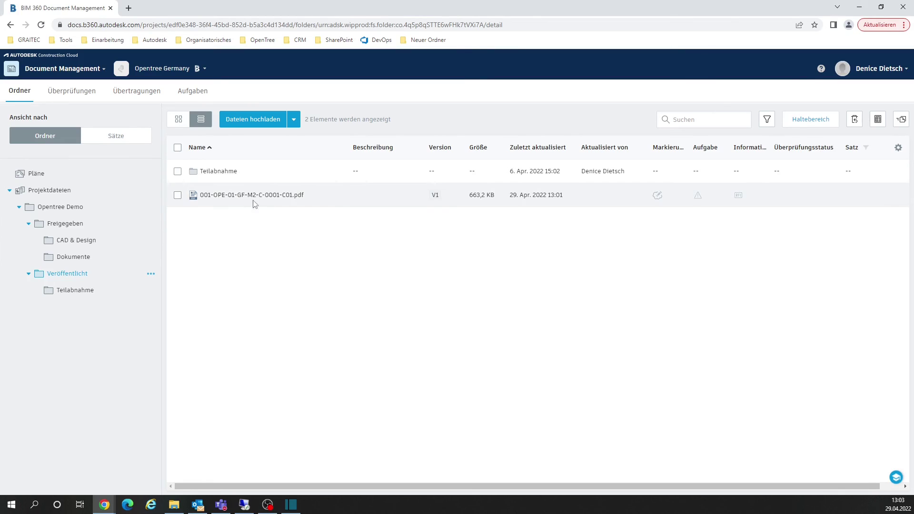
pyautogui.click(233, 196)
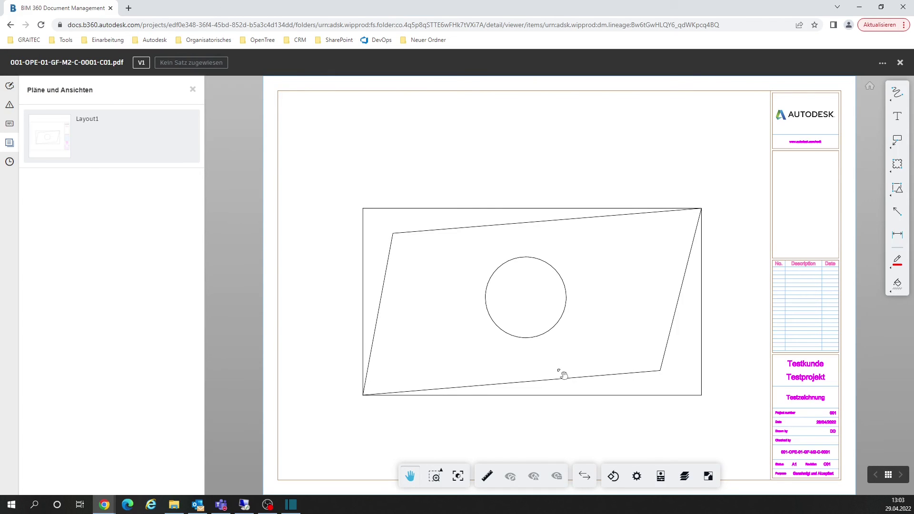
pyautogui.scroll(3, 764, 421)
pyautogui.moveTo(765, 420); pyautogui.dragTo(602, 312)
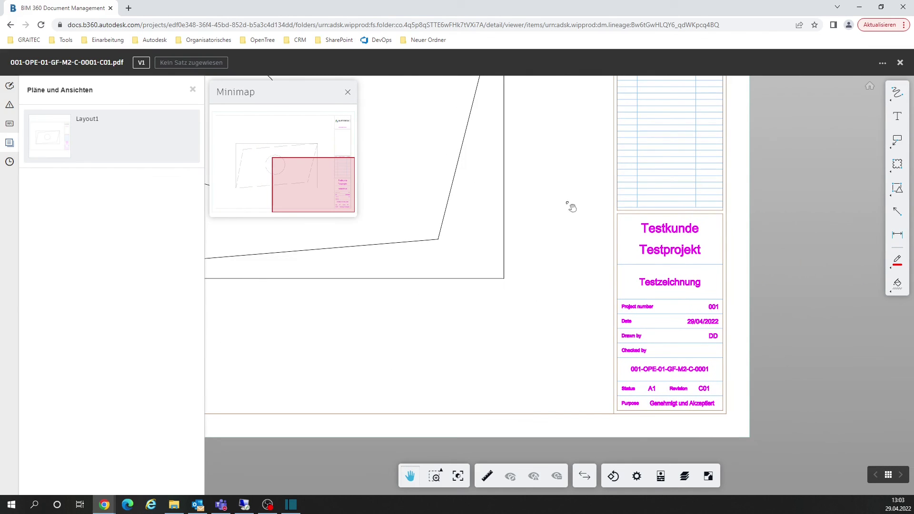